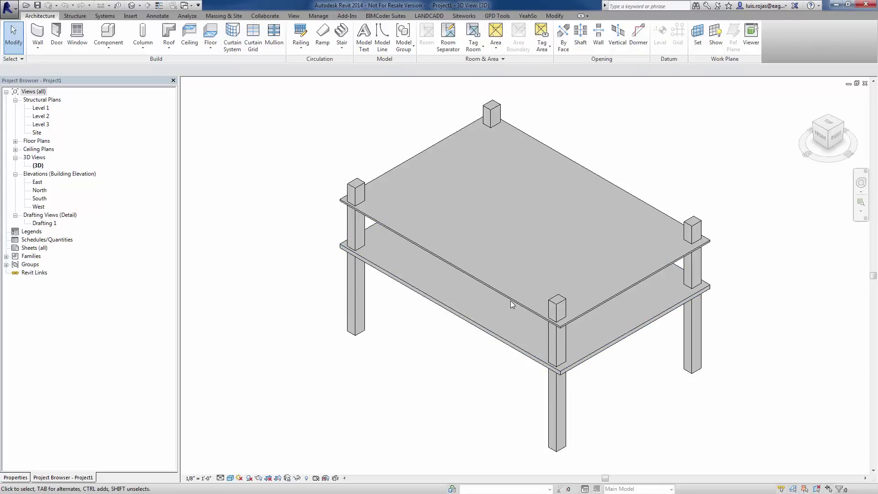
Orbit below the model and set the work plane on the 10" floor slab's underside.
{"action": "left_click", "coordinate": [488, 291]}
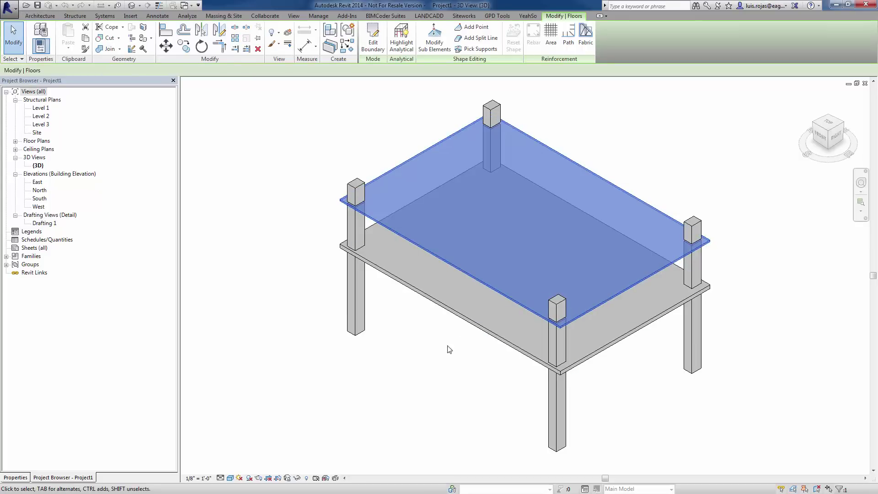
{"action": "left_click", "coordinate": [447, 360]}
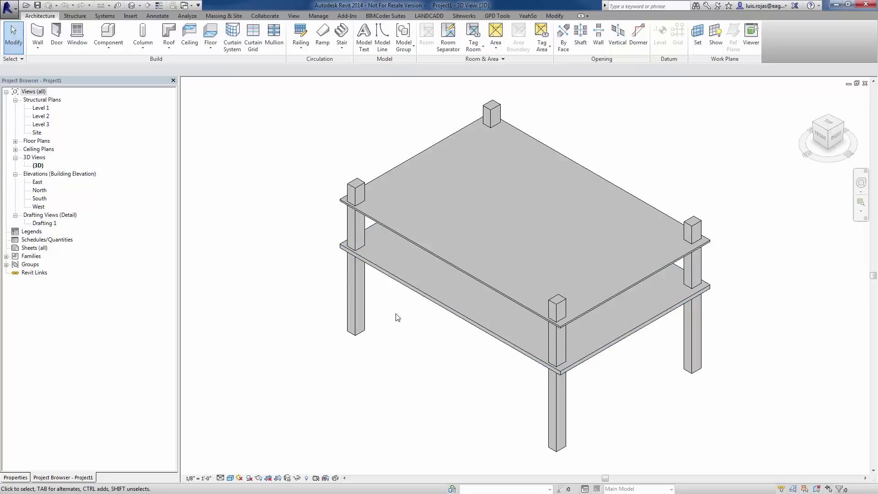
{"action": "middle_click_drag", "start_coordinate": [760, 330], "coordinate": [566, 315], "text": "shift"}
{"action": "left_click", "coordinate": [697, 35]}
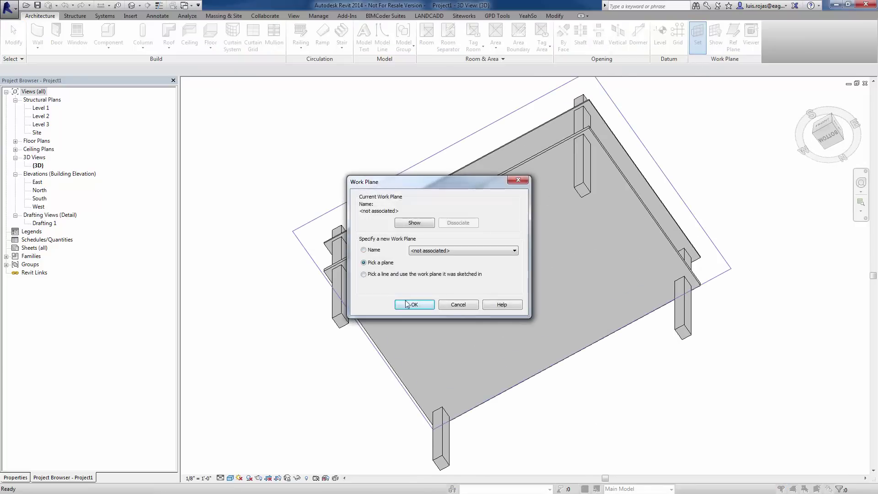
{"action": "left_click", "coordinate": [406, 304]}
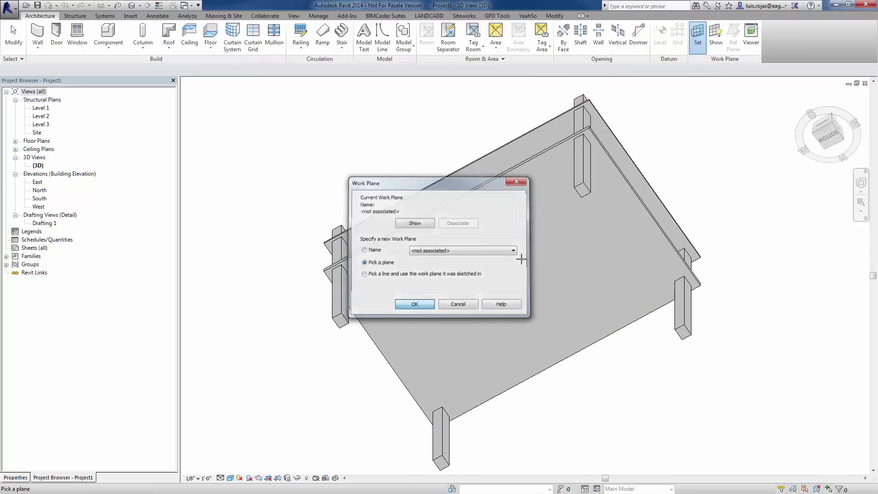
{"action": "left_click", "coordinate": [514, 171]}
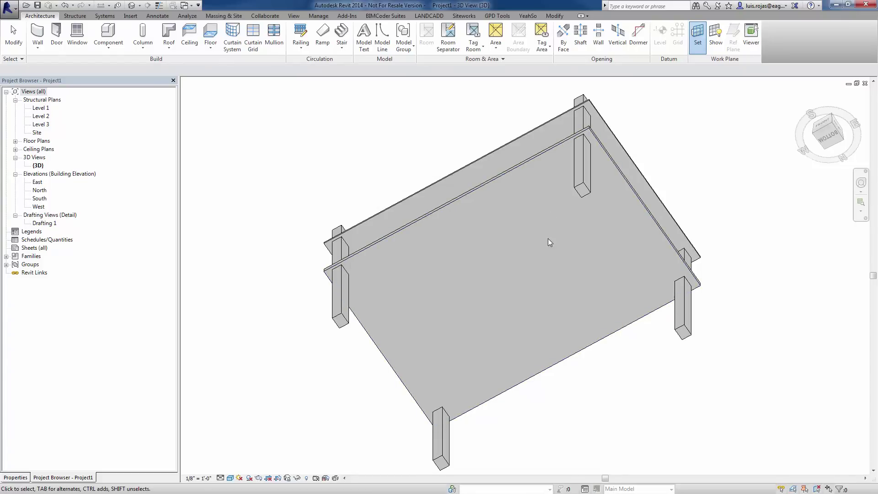
Show the work plane and turn the 3D view to look straight up at the slab.
{"action": "left_click", "coordinate": [722, 46]}
{"action": "middle_click_drag", "start_coordinate": [506, 226], "coordinate": [505, 310], "text": "shift"}
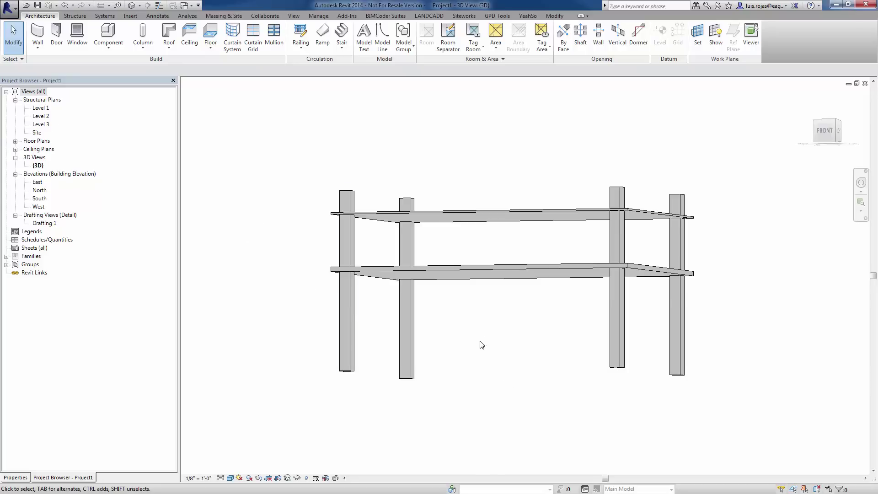
{"action": "left_click", "coordinate": [828, 138]}
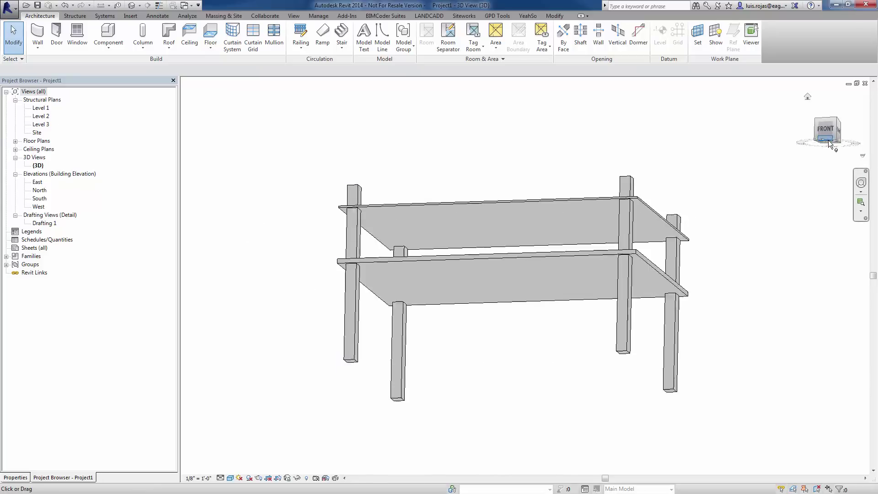
{"action": "left_click", "coordinate": [827, 138]}
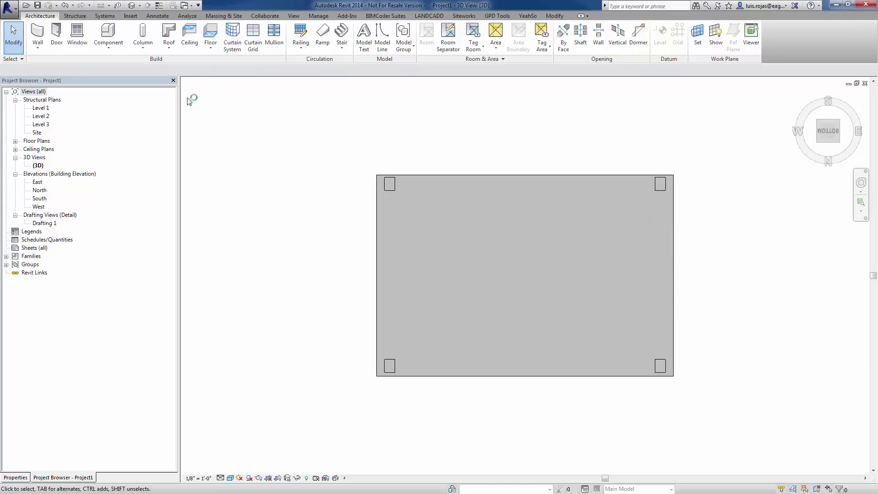
Create an in-place Floors family named Floors 1 and begin a 0'6"-deep void extrusion.
{"action": "left_click", "coordinate": [110, 47]}
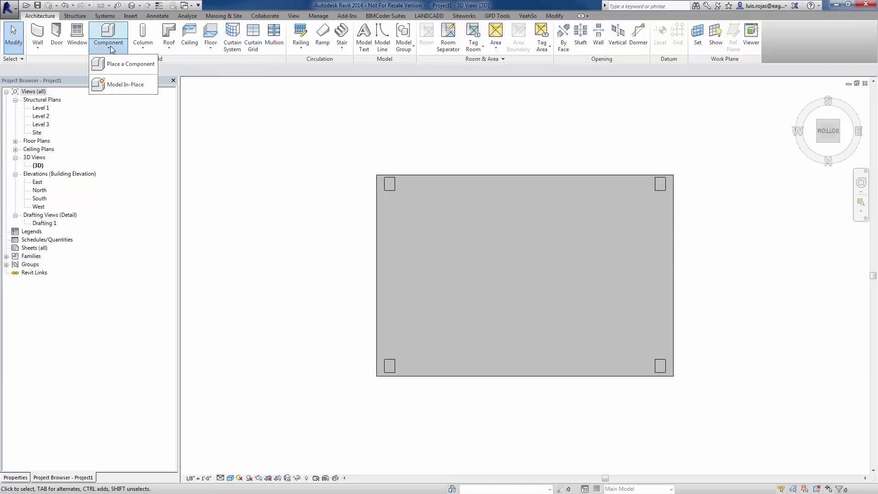
{"action": "left_click", "coordinate": [127, 87]}
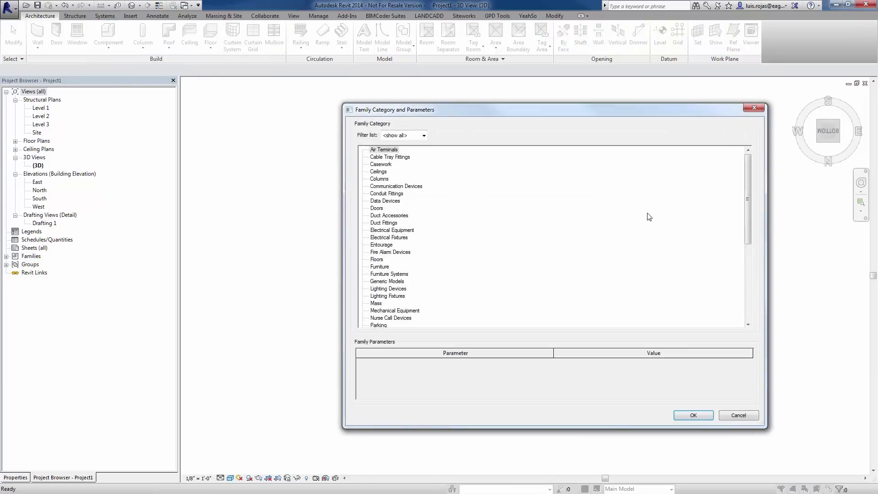
{"action": "left_click", "coordinate": [748, 194]}
{"action": "mouse_move", "coordinate": [748, 194]}
{"action": "left_mouse_down"}
{"action": "mouse_move", "coordinate": [748, 205]}
{"action": "mouse_move", "coordinate": [747, 183]}
{"action": "left_mouse_up"}
{"action": "left_click", "coordinate": [380, 263]}
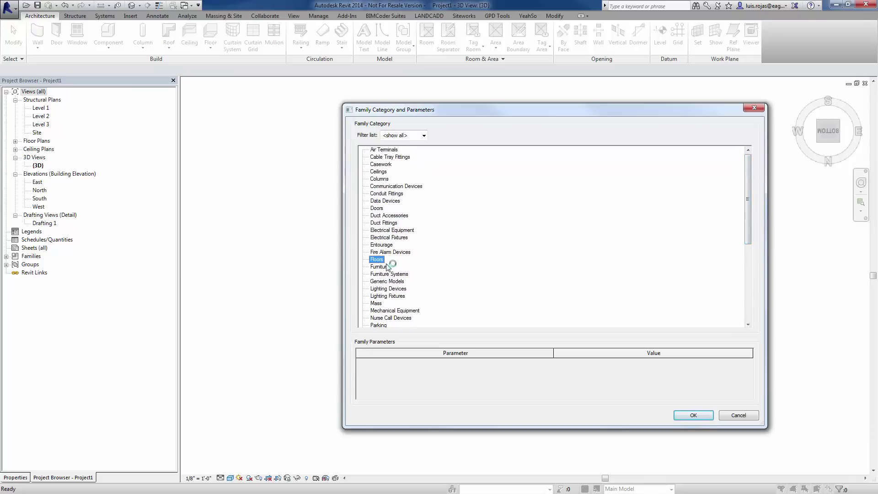
{"action": "left_click", "coordinate": [693, 414]}
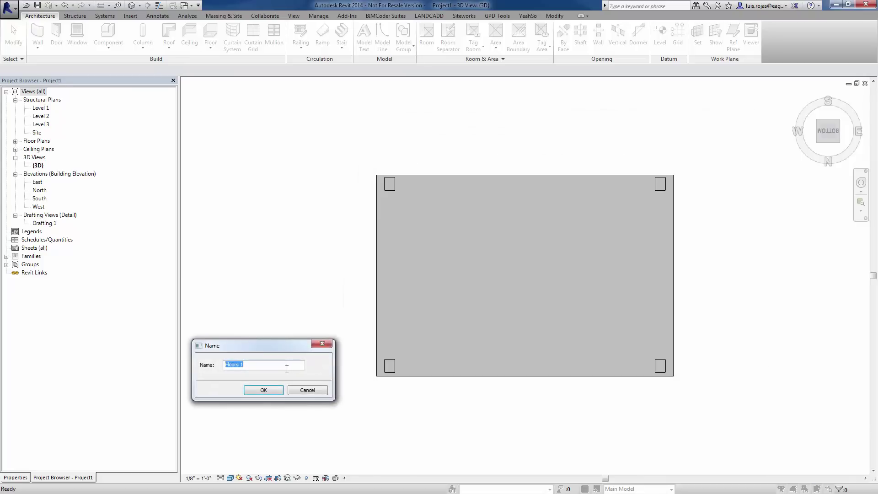
{"action": "left_click", "coordinate": [264, 390]}
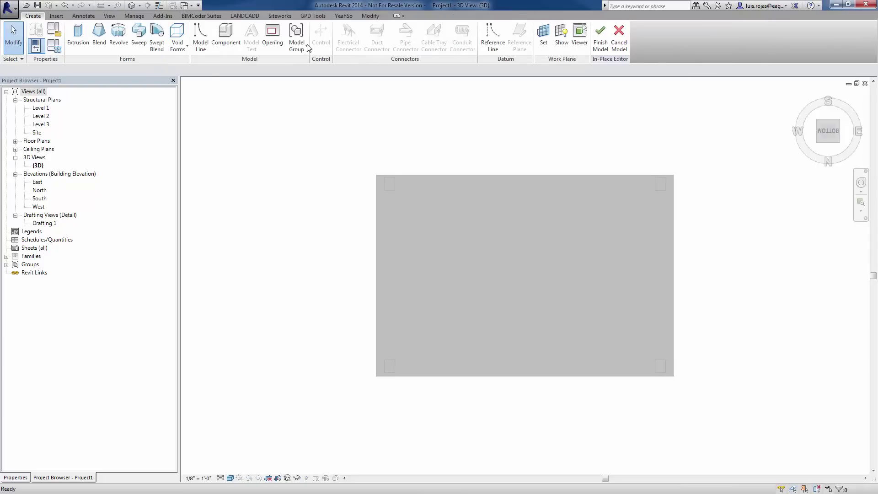
{"action": "left_click", "coordinate": [178, 46]}
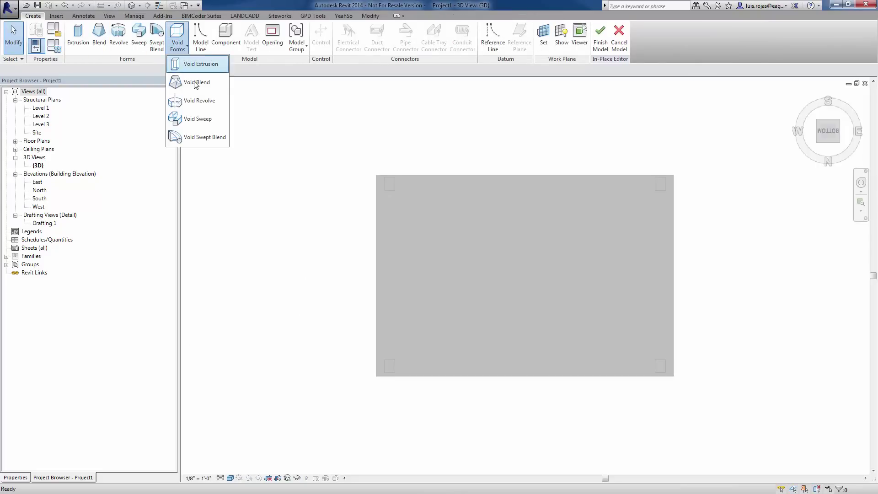
{"action": "left_click", "coordinate": [200, 64]}
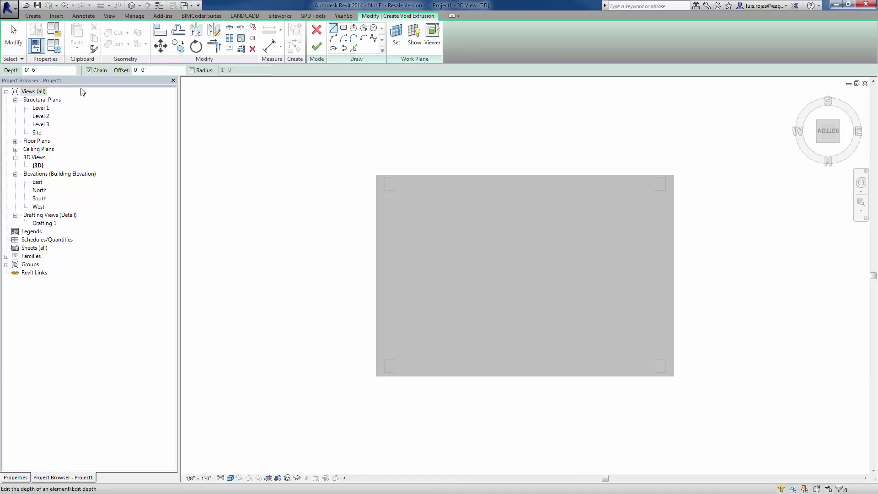
Sketch a 3'×3' square rectangle at the floor slab's left edge.
{"action": "left_click", "coordinate": [343, 28]}
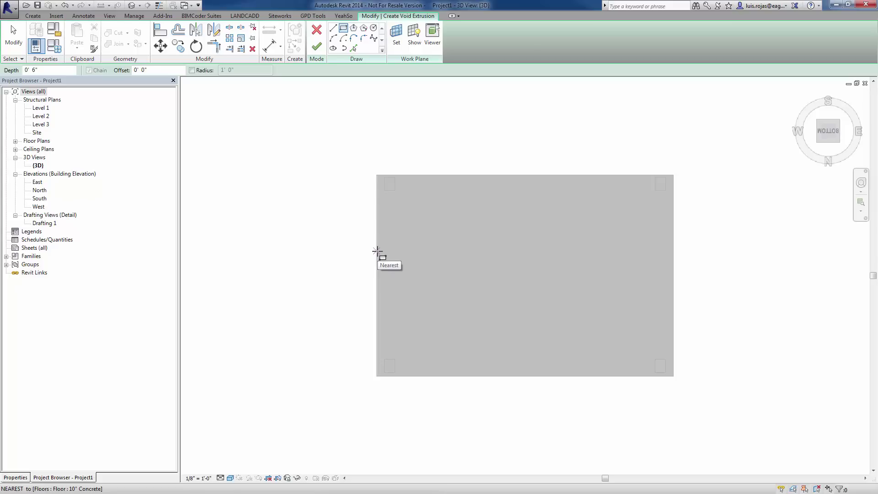
{"action": "left_click", "coordinate": [377, 251]}
{"action": "scroll", "coordinate": [395, 275], "scroll_direction": "up", "scroll_amount": 2}
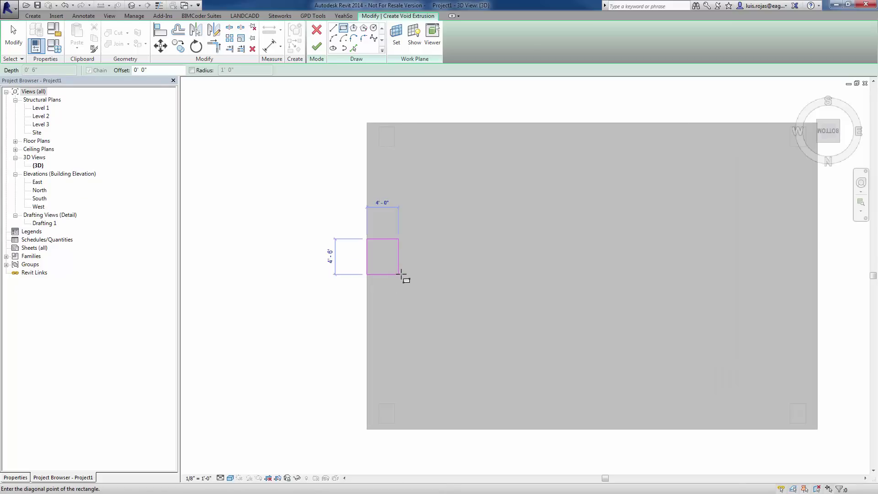
{"action": "left_click", "coordinate": [400, 274]}
{"action": "left_click", "coordinate": [385, 221]}
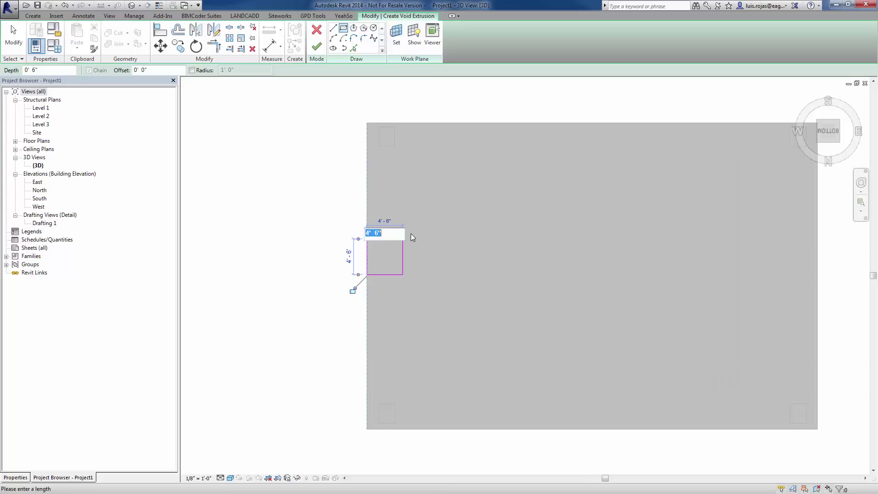
{"action": "type", "text": "3"}
{"action": "key", "text": "Return"}
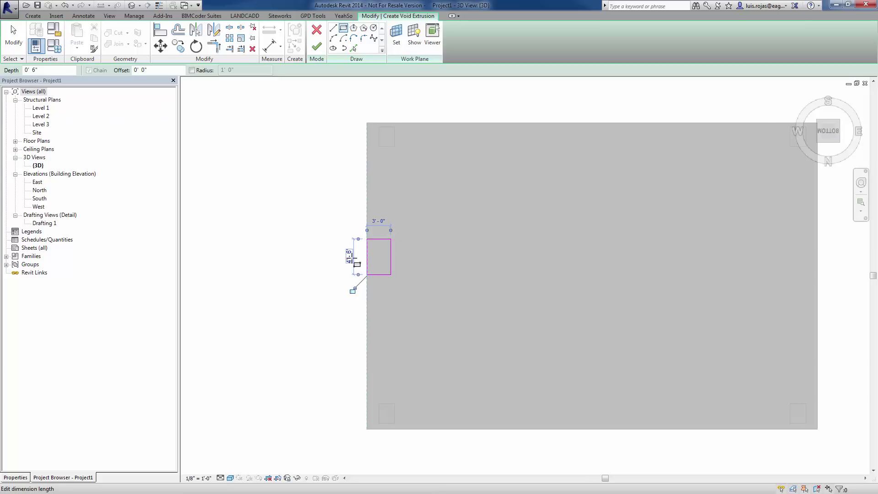
{"action": "left_click", "coordinate": [350, 257]}
{"action": "type", "text": "3"}
{"action": "key", "text": "Return"}
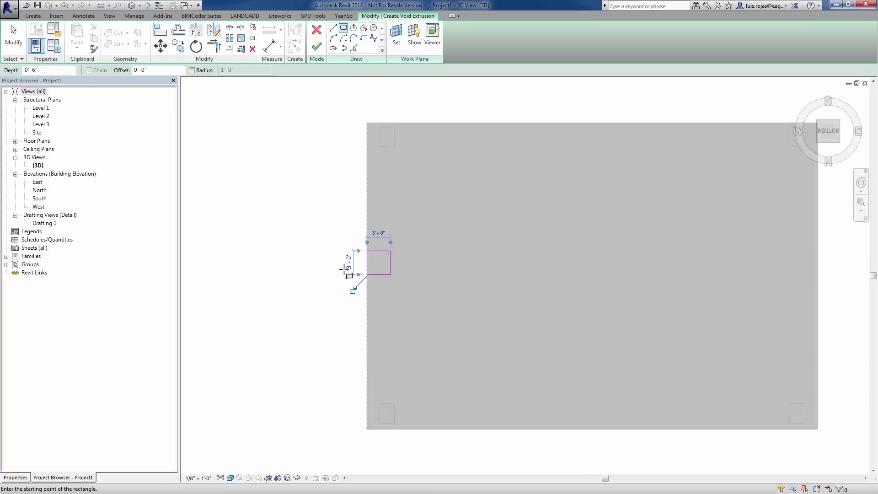
Move the square sketch to the midpoint of the slab's left edge.
{"action": "left_click", "coordinate": [333, 225]}
{"action": "key", "text": "Escape"}
{"action": "key", "text": "Escape"}
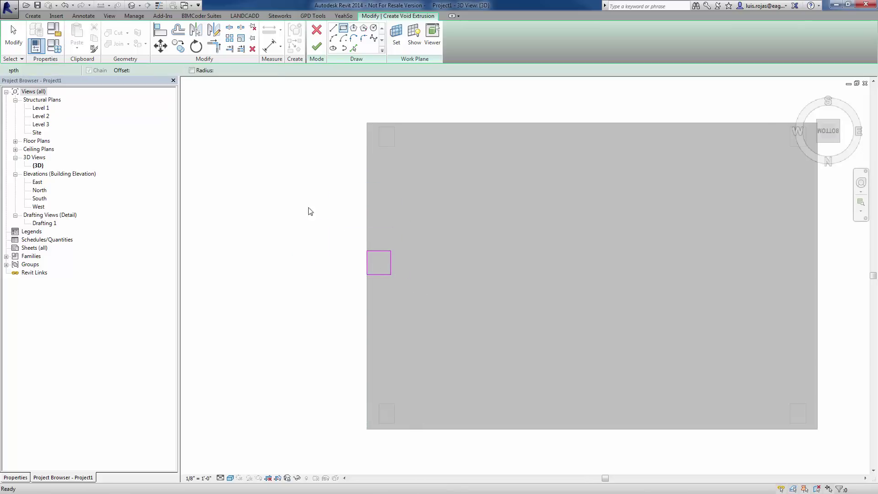
{"action": "left_click", "coordinate": [13, 35]}
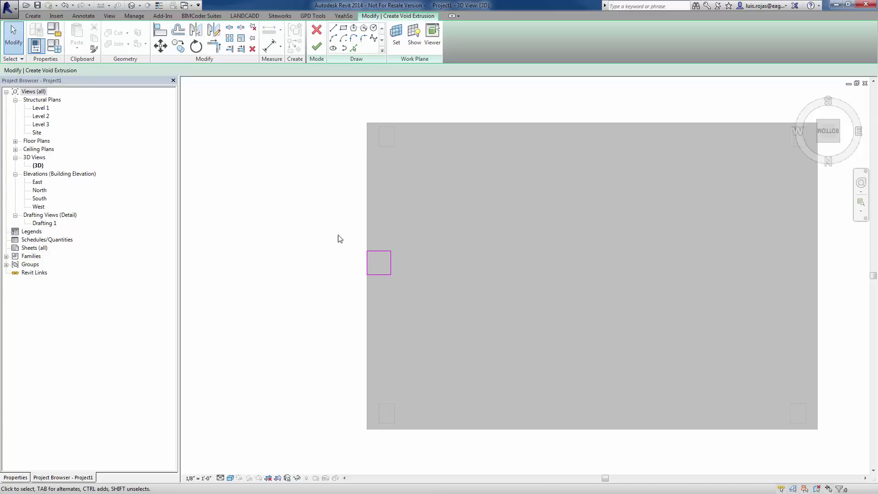
{"action": "left_click_drag", "start_coordinate": [338, 234], "coordinate": [421, 286]}
{"action": "left_click", "coordinate": [161, 45]}
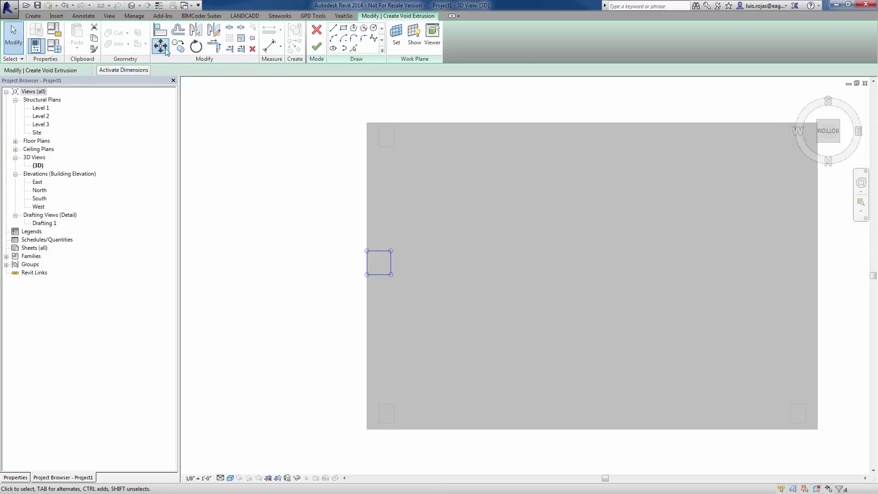
{"action": "left_click", "coordinate": [366, 262]}
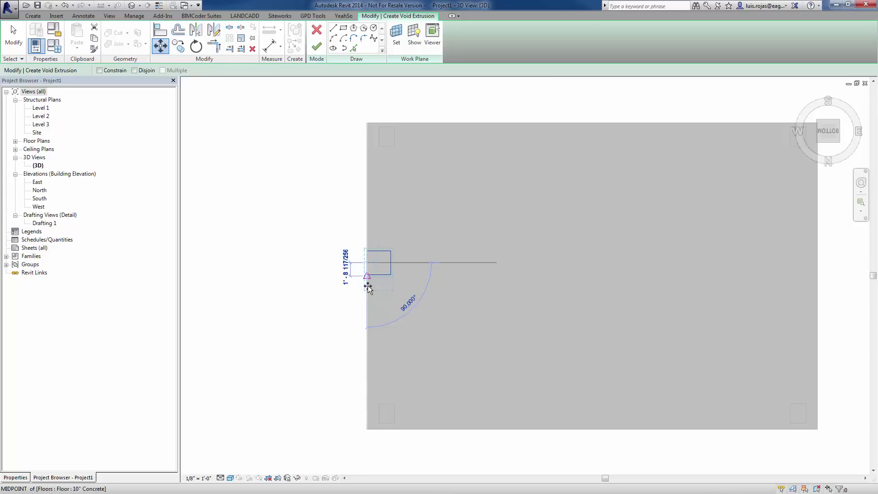
{"action": "left_click", "coordinate": [367, 287]}
{"action": "scroll", "coordinate": [394, 287], "scroll_direction": "down", "scroll_amount": 2}
{"action": "scroll", "coordinate": [412, 288], "scroll_direction": "up", "scroll_amount": 1}
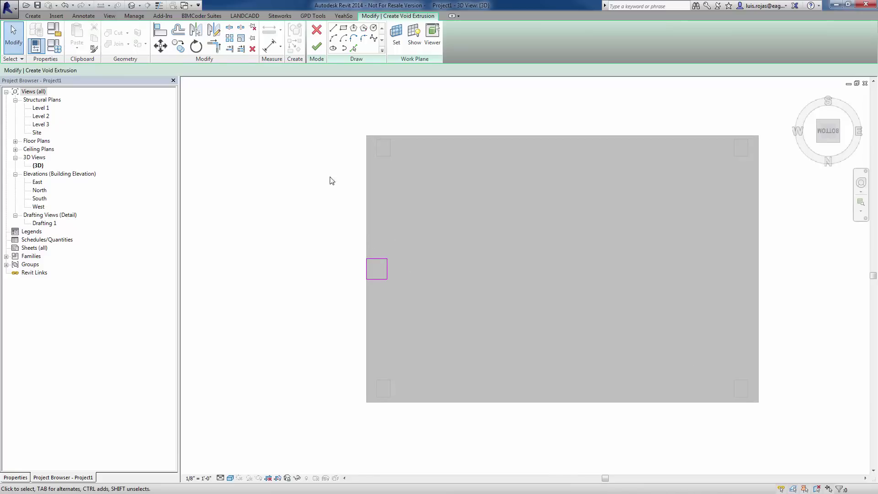
Copy the 3'×3' square twice along the slab's left edge, at 4'6" and 4' offsets.
{"action": "left_click_drag", "start_coordinate": [349, 234], "coordinate": [425, 308]}
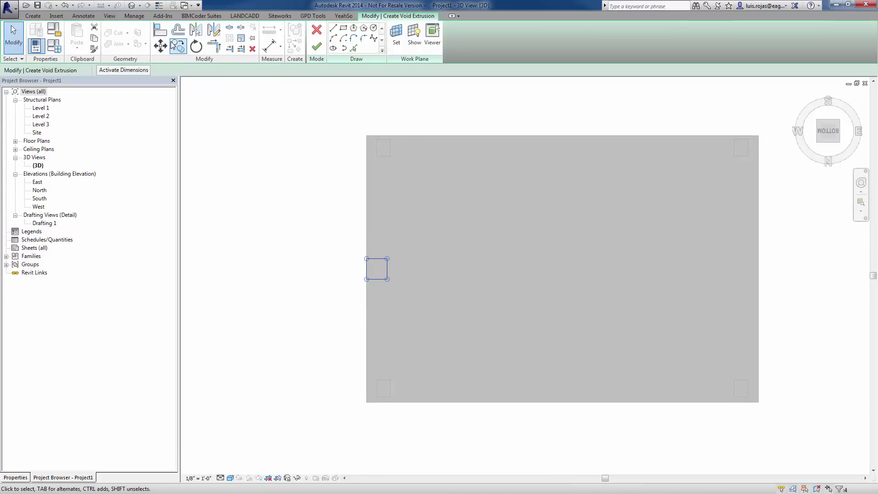
{"action": "left_click", "coordinate": [184, 49]}
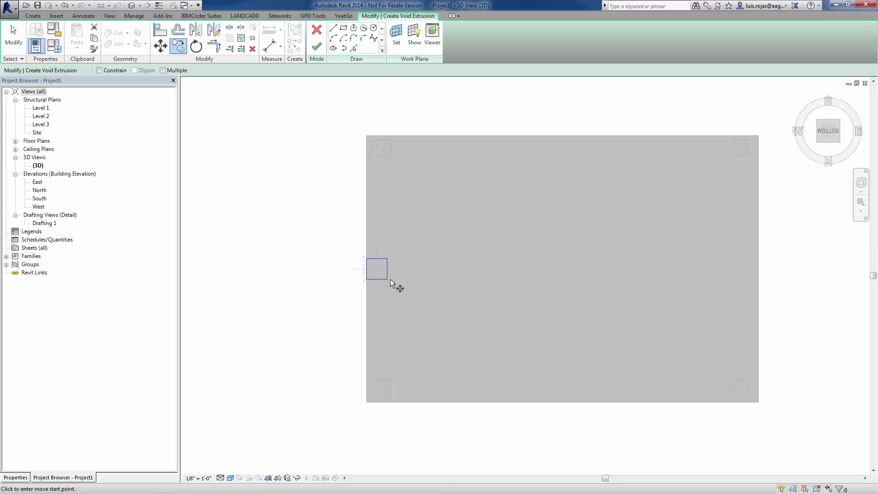
{"action": "left_click", "coordinate": [387, 279]}
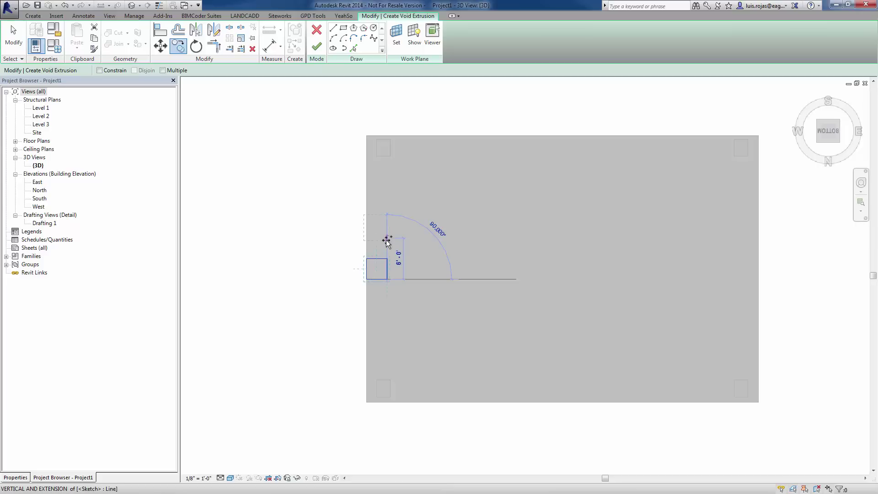
{"action": "type", "text": "4 6"}
{"action": "key", "text": "Return"}
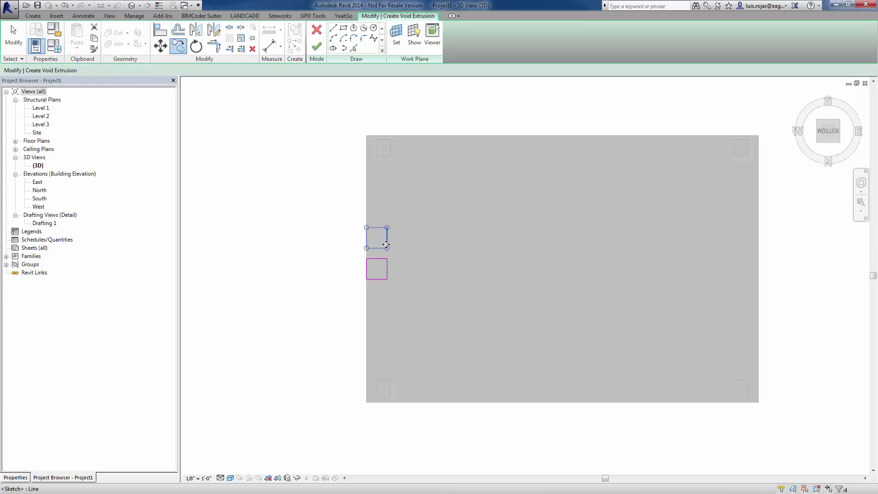
{"action": "left_click_drag", "start_coordinate": [354, 253], "coordinate": [405, 290]}
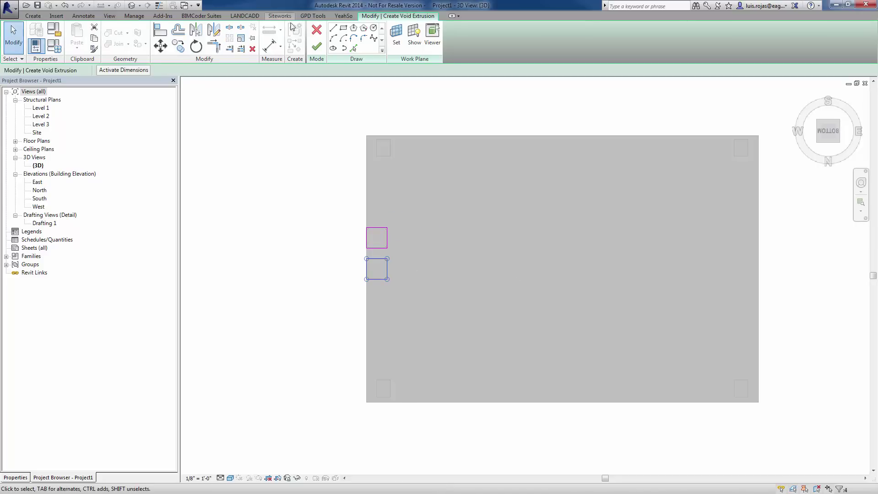
{"action": "left_click", "coordinate": [178, 46]}
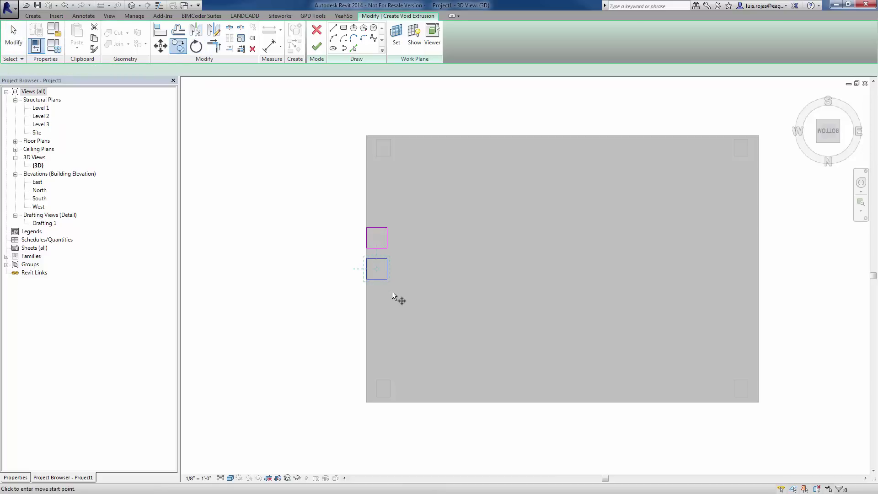
{"action": "left_click", "coordinate": [387, 269]}
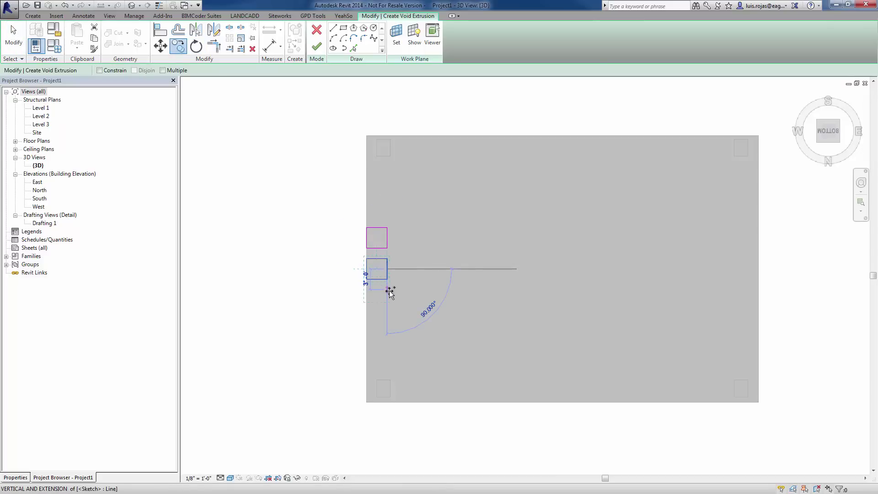
{"action": "type", "text": "4 6"}
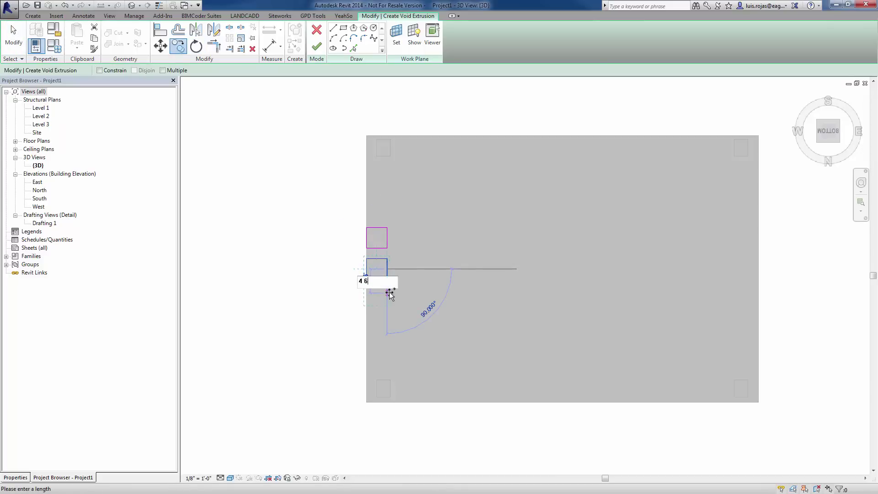
{"action": "key", "text": "Return"}
{"action": "key", "text": "Escape"}
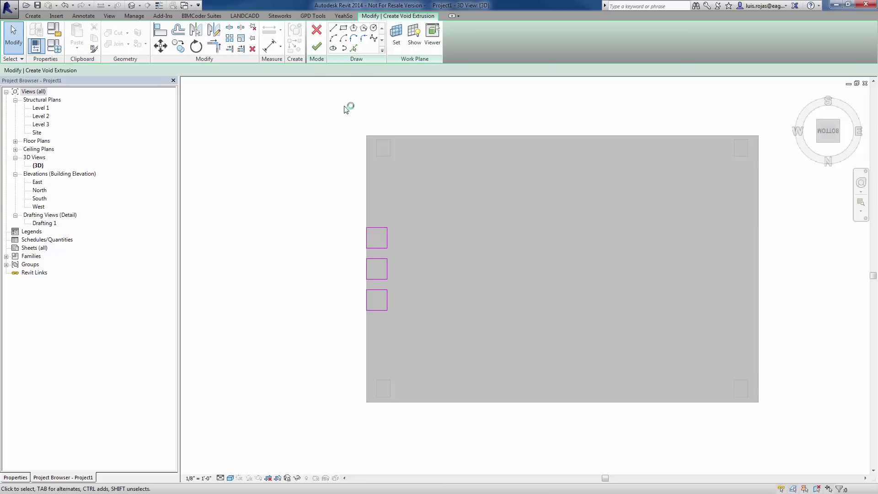
Finish the void sketch, cut the slab with the void, and finish the Floors 1 model.
{"action": "left_click", "coordinate": [316, 45]}
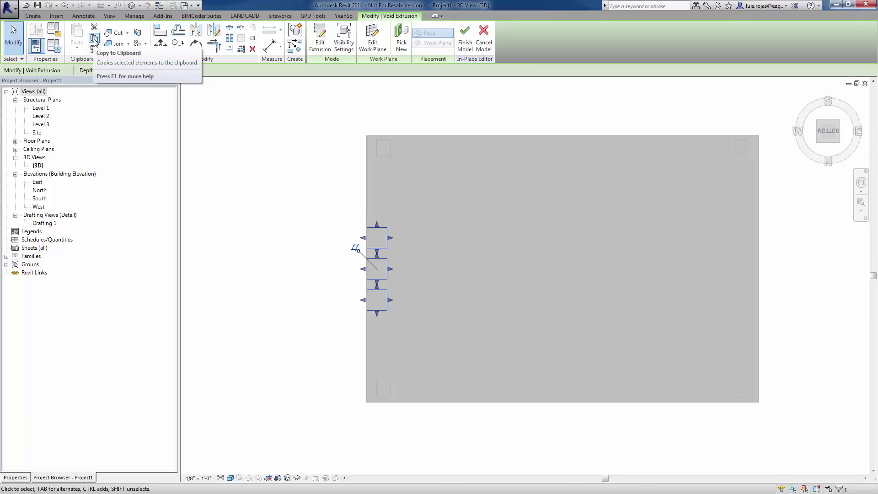
{"action": "left_click", "coordinate": [114, 32]}
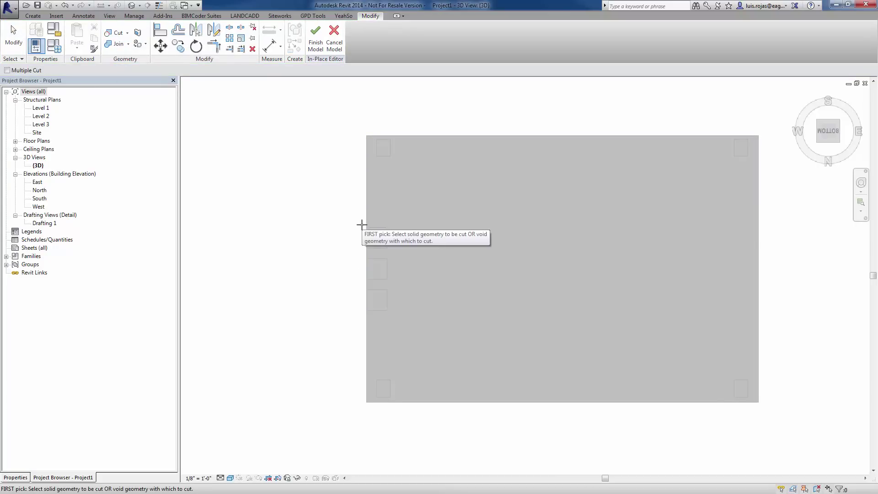
{"action": "left_click", "coordinate": [315, 45]}
Orbit and zoom beneath the slab to inspect the three square 0'6" pockets along its edge.
{"action": "middle_click_drag", "start_coordinate": [323, 190], "coordinate": [386, 331], "text": "shift"}
{"action": "scroll", "coordinate": [377, 217], "scroll_direction": "up", "scroll_amount": 5}
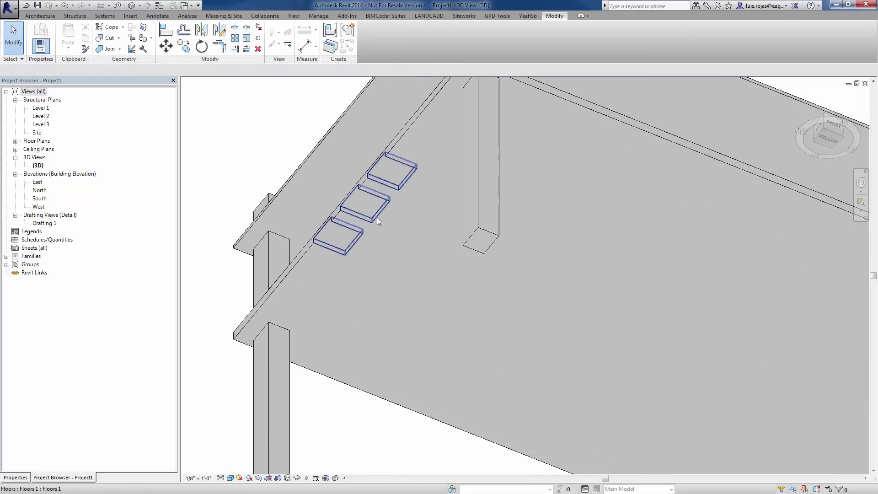
{"action": "middle_click_drag", "start_coordinate": [435, 302], "coordinate": [428, 373], "text": "shift"}
{"action": "middle_click_drag", "start_coordinate": [430, 327], "coordinate": [544, 235], "text": "shift"}
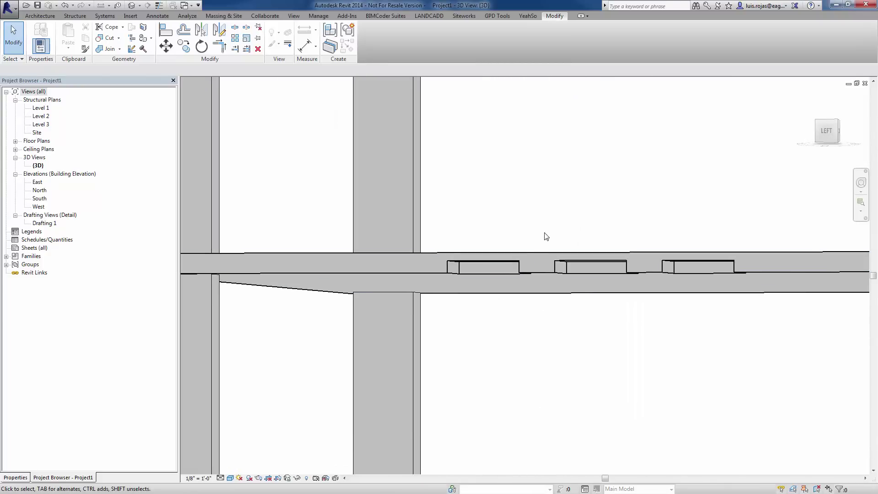
{"action": "middle_click_drag", "start_coordinate": [594, 267], "coordinate": [651, 274], "text": "shift"}
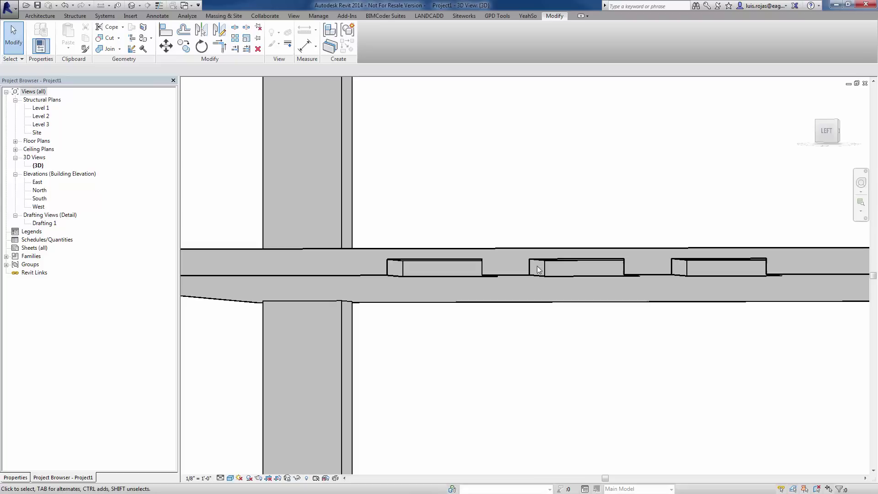
{"action": "middle_click_drag", "start_coordinate": [538, 270], "coordinate": [539, 222], "text": "shift"}
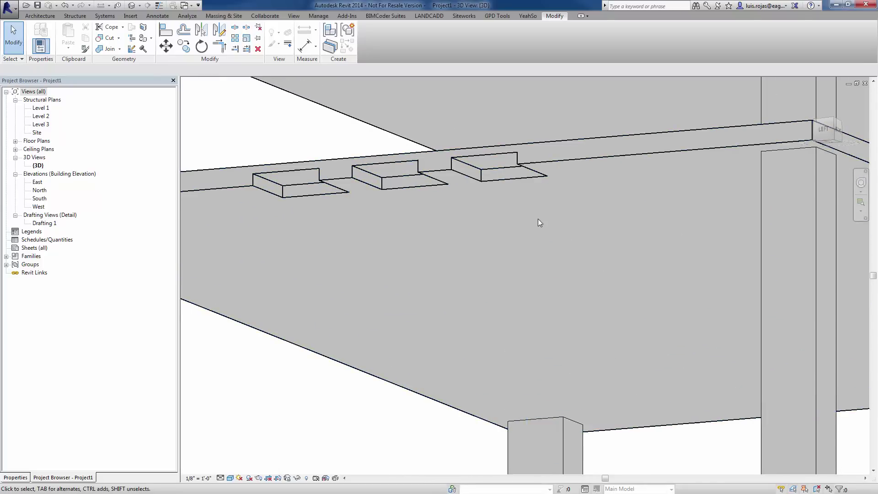
{"action": "scroll", "coordinate": [541, 213], "scroll_direction": "down", "scroll_amount": 2}
{"action": "middle_click_drag", "start_coordinate": [502, 249], "coordinate": [476, 163], "text": "shift"}
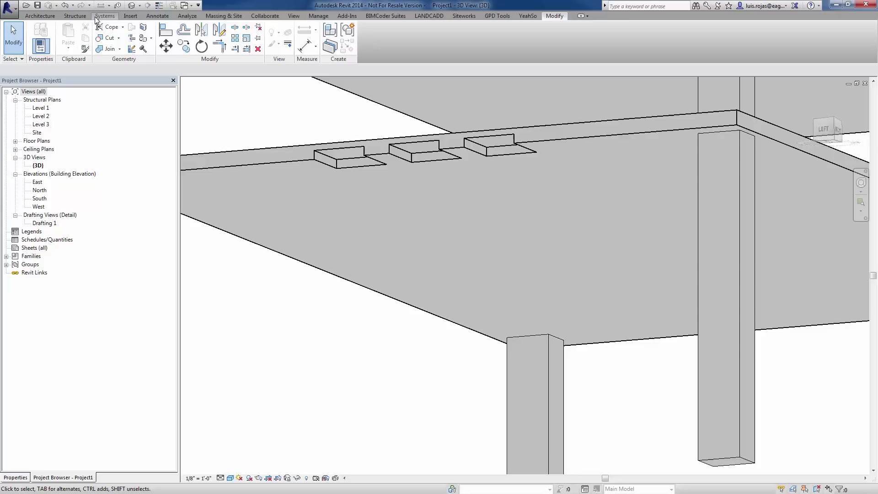
Start a second in-place Floors model, Floors 2, then cancel it leaving the slab unchanged.
{"action": "left_click", "coordinate": [81, 17]}
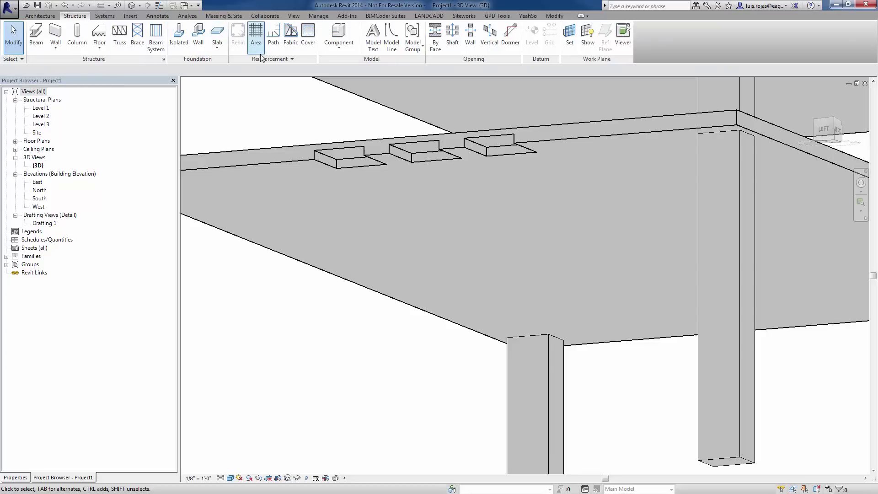
{"action": "left_click", "coordinate": [339, 44]}
{"action": "left_click", "coordinate": [350, 82]}
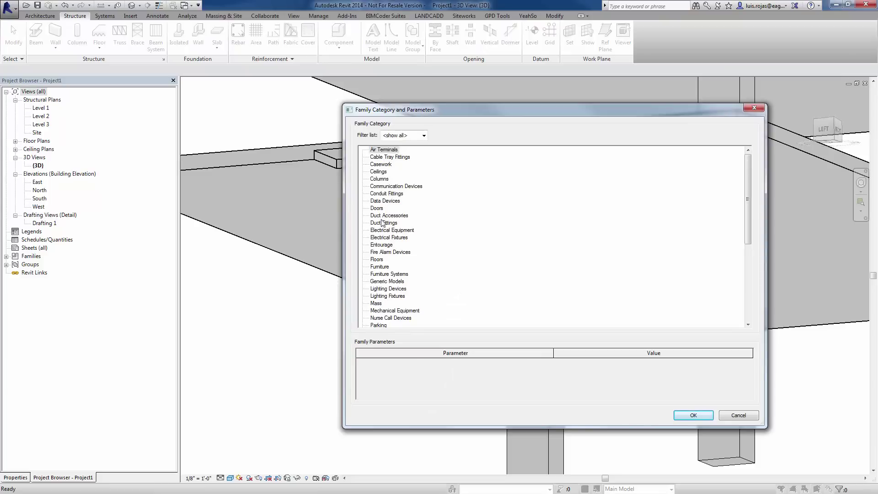
{"action": "left_click", "coordinate": [376, 260]}
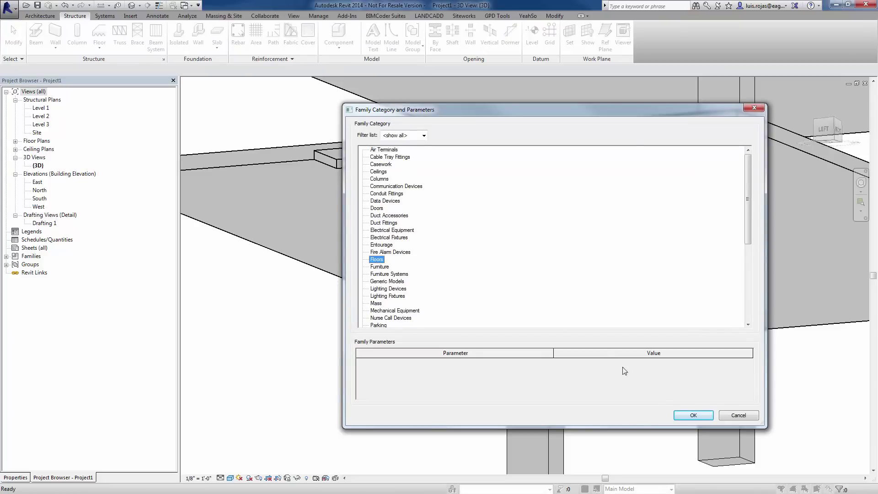
{"action": "left_click", "coordinate": [692, 416]}
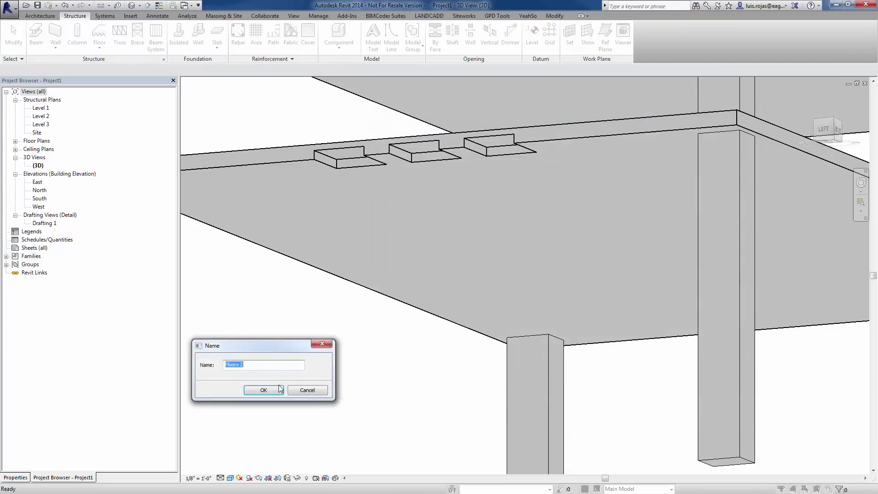
{"action": "key", "text": "Return"}
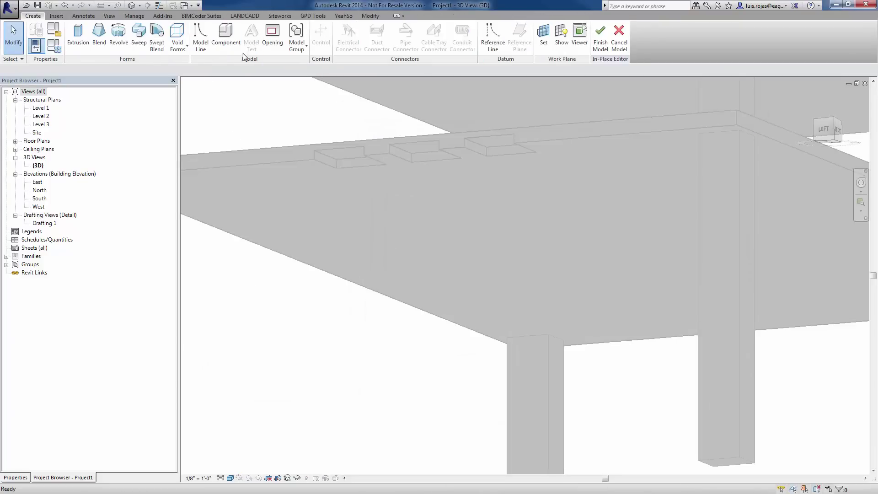
{"action": "left_click", "coordinate": [177, 39]}
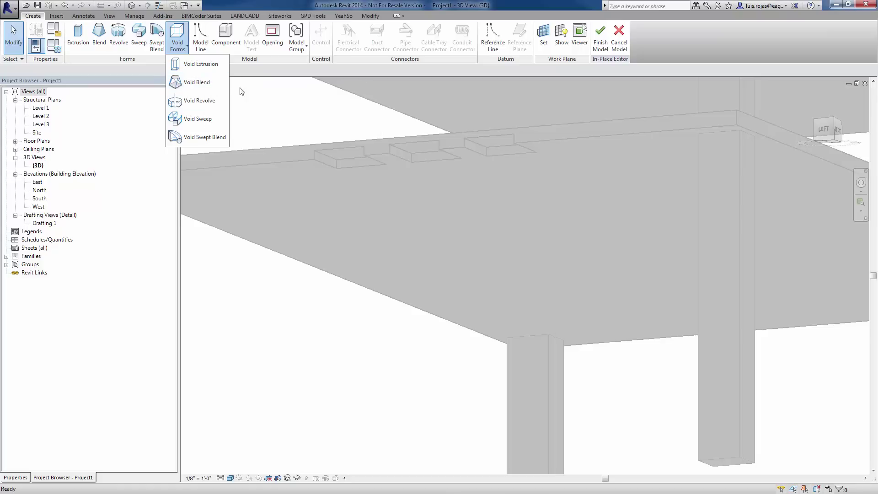
{"action": "left_click", "coordinate": [618, 46]}
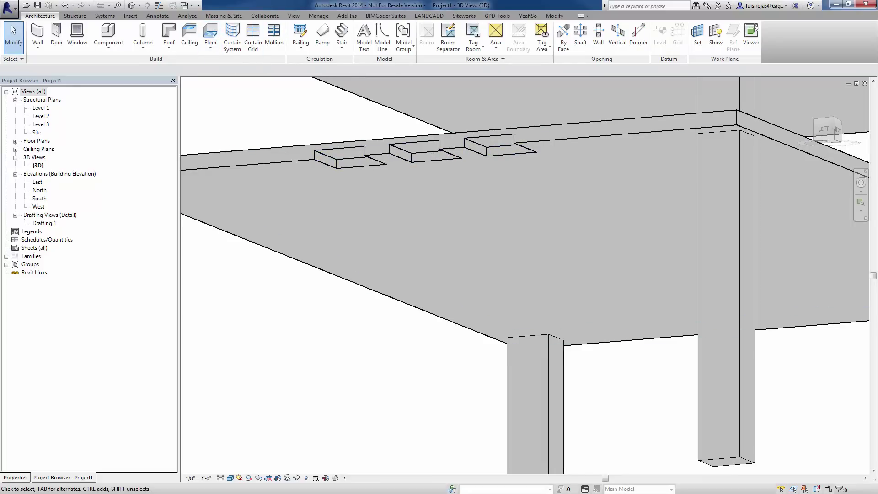
Open Waffle Slab - Done.rvt from recent documents and orbit to inspect both slabs' waffle undersides.
{"action": "left_click", "coordinate": [9, 7]}
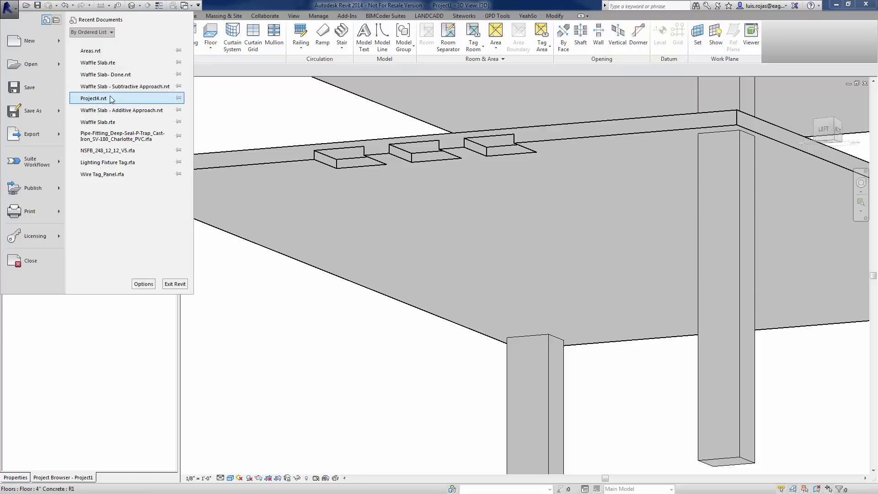
{"action": "left_click", "coordinate": [284, 116]}
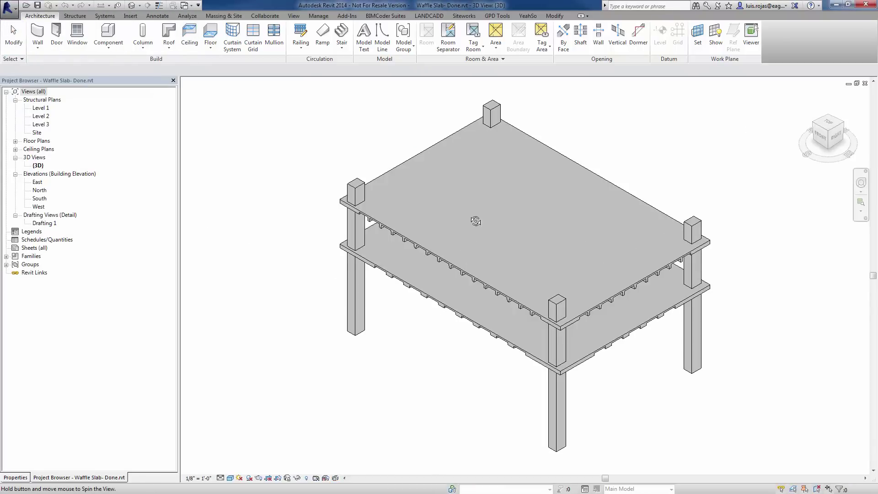
{"action": "middle_click_drag", "start_coordinate": [474, 219], "coordinate": [390, 307], "text": "shift"}
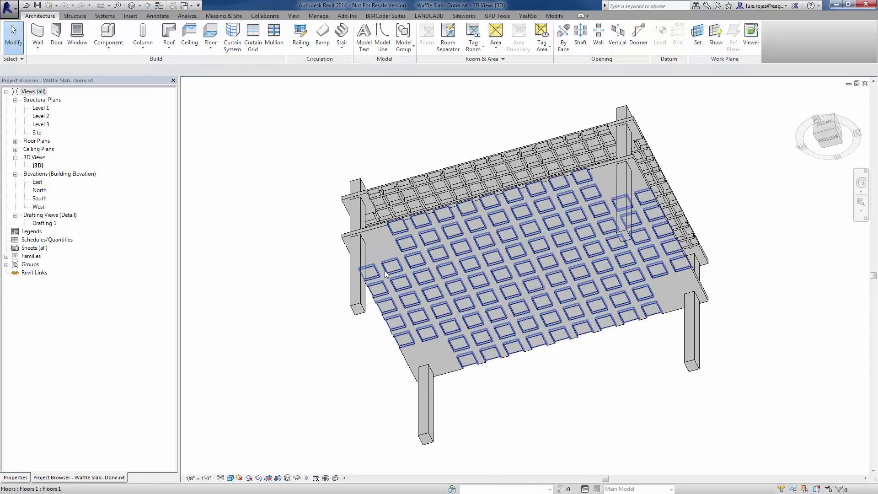
{"action": "scroll", "coordinate": [390, 307], "scroll_direction": "up", "scroll_amount": 3}
{"action": "scroll", "coordinate": [436, 368], "scroll_direction": "down", "scroll_amount": 5}
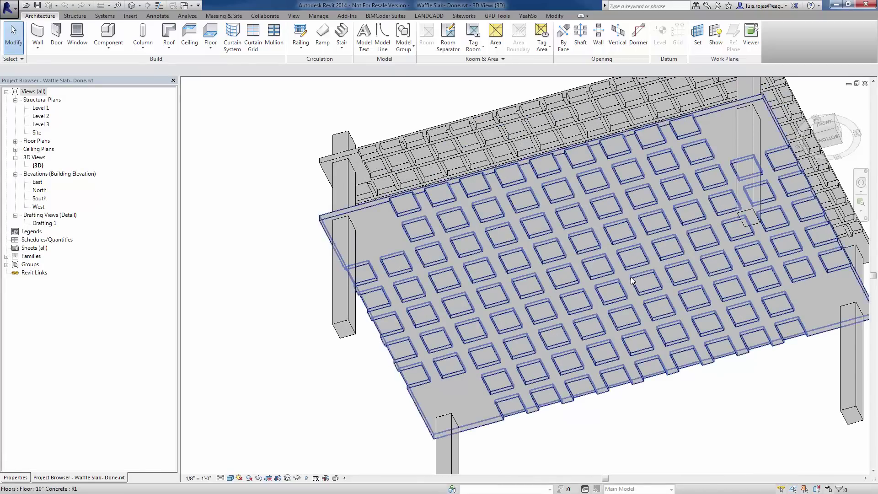
{"action": "middle_click_drag", "start_coordinate": [436, 368], "coordinate": [413, 186], "text": "shift"}
{"action": "scroll", "coordinate": [453, 201], "scroll_direction": "up", "scroll_amount": 8}
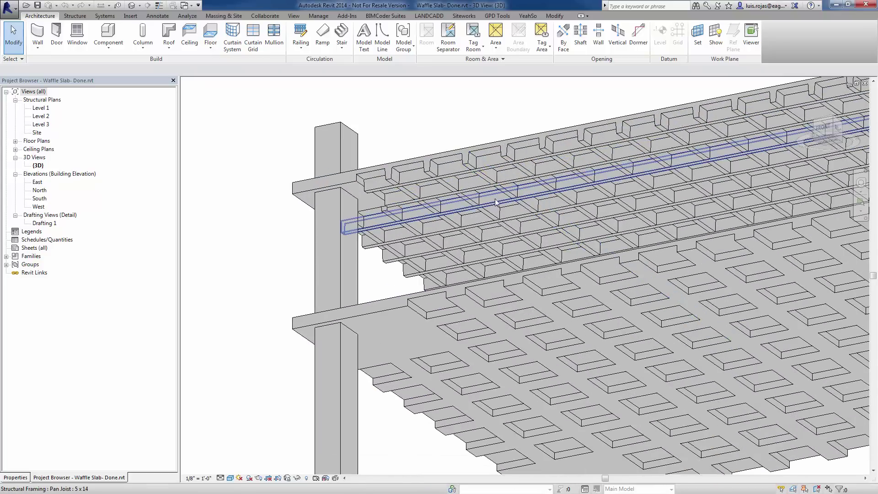
{"action": "middle_click_drag", "start_coordinate": [552, 203], "coordinate": [564, 270], "text": "shift"}
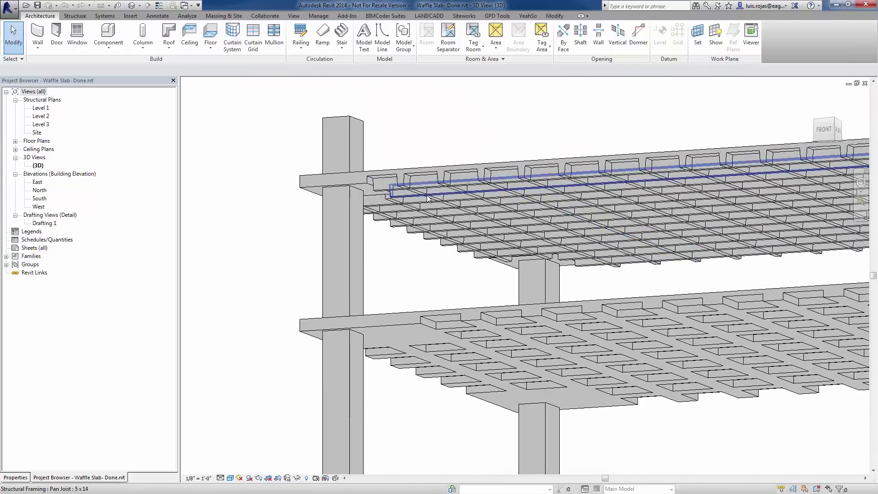
Switch back to Project1 and open the Level 3 structural plan showing grids A–B and 1–2.
{"action": "left_click", "coordinate": [185, 5]}
{"action": "left_click", "coordinate": [216, 20]}
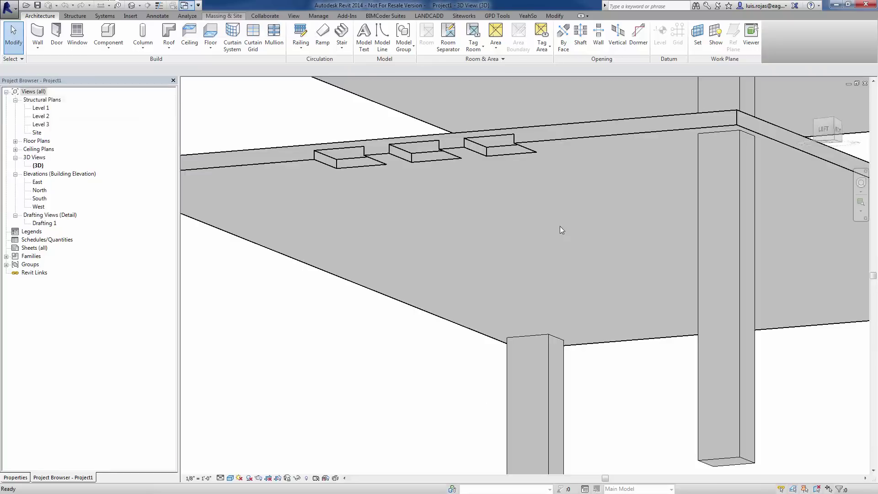
{"action": "scroll", "coordinate": [528, 221], "scroll_direction": "down", "scroll_amount": 5}
{"action": "middle_click_drag", "start_coordinate": [506, 128], "coordinate": [116, 181], "text": "shift"}
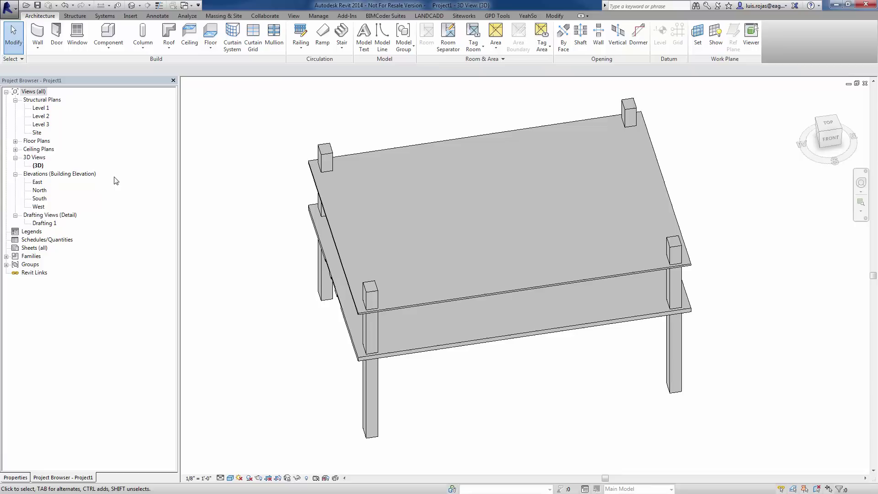
{"action": "double_click", "coordinate": [46, 124]}
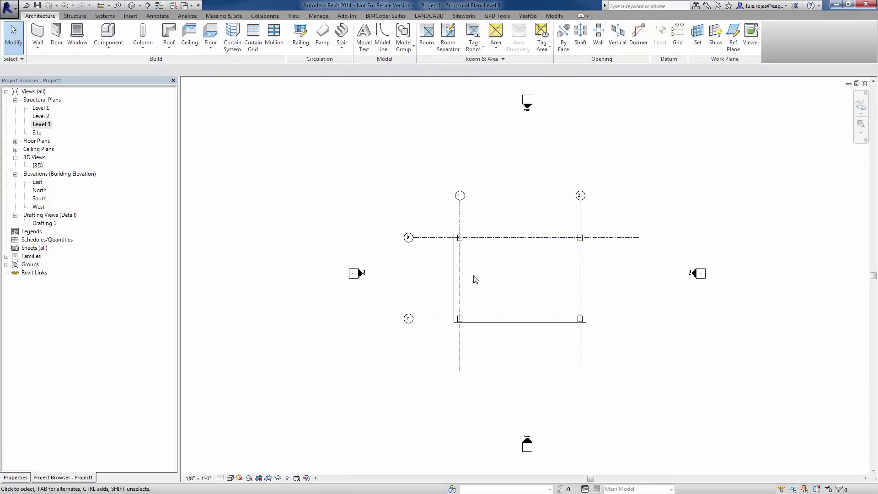
{"action": "middle_click_drag", "start_coordinate": [518, 286], "coordinate": [428, 239]}
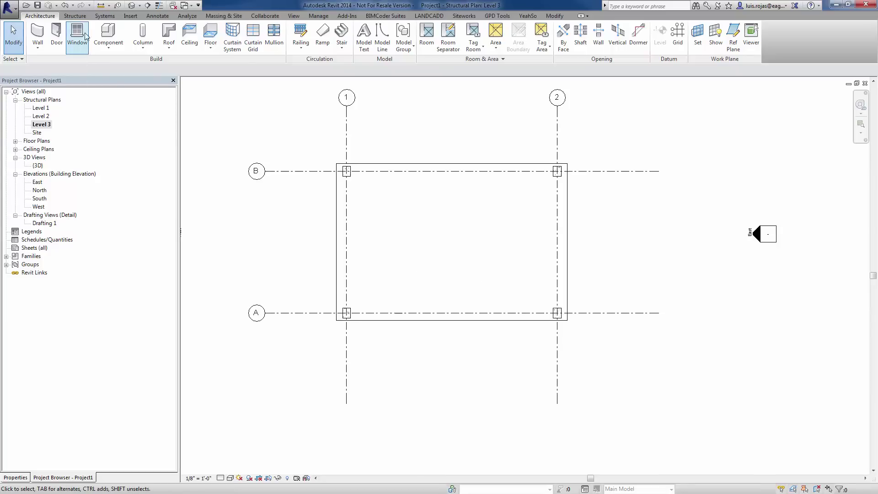
{"action": "left_click", "coordinate": [75, 16]}
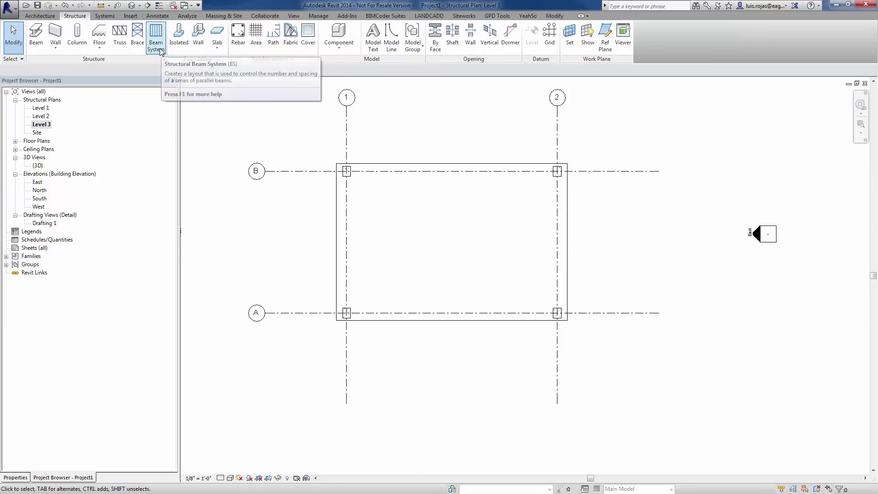
Sketch a rectangular beam system boundary tracing the Level 3 slab outline.
{"action": "left_click", "coordinate": [156, 36]}
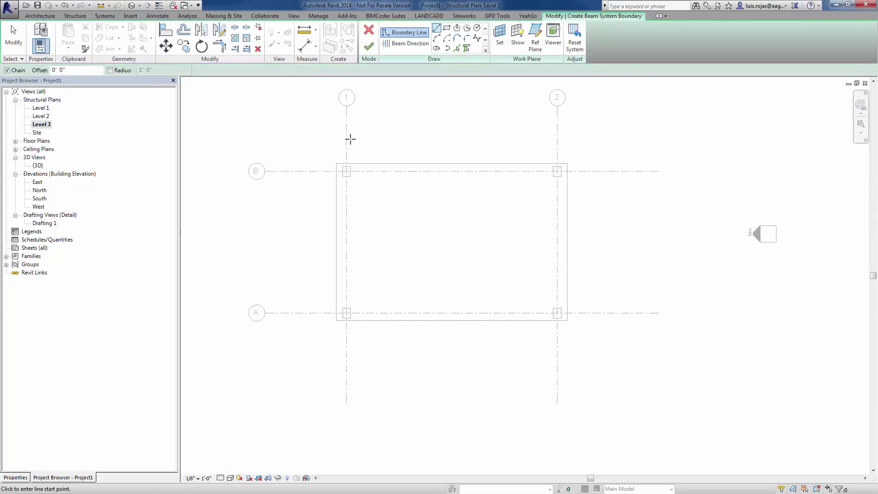
{"action": "left_click", "coordinate": [447, 28]}
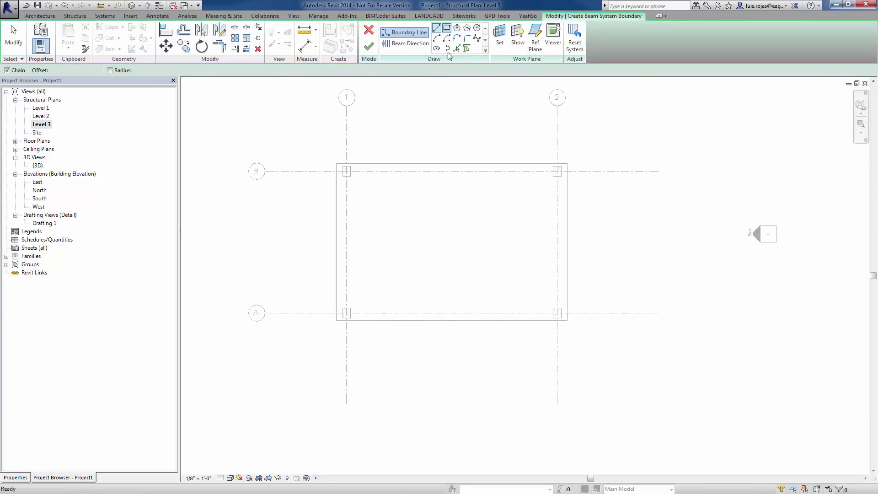
{"action": "left_click", "coordinate": [336, 163]}
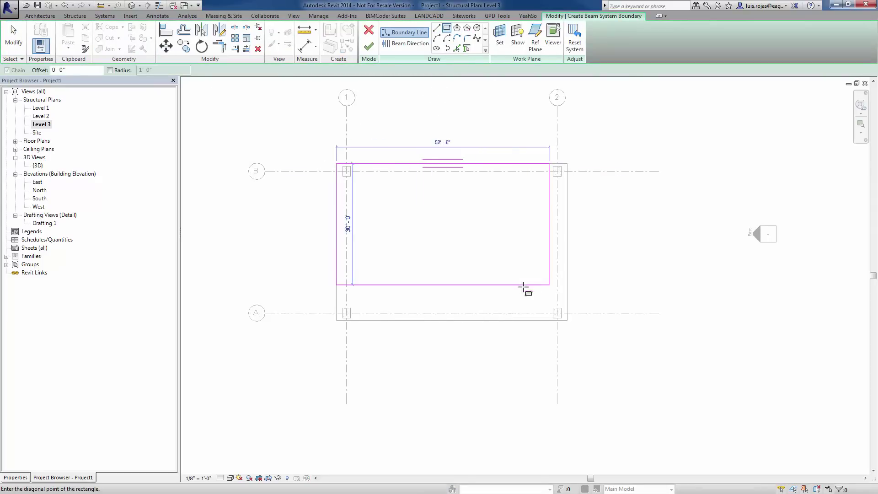
{"action": "left_click", "coordinate": [567, 320]}
{"action": "scroll", "coordinate": [604, 289], "scroll_direction": "up", "scroll_amount": 3}
{"action": "key", "text": "Escape"}
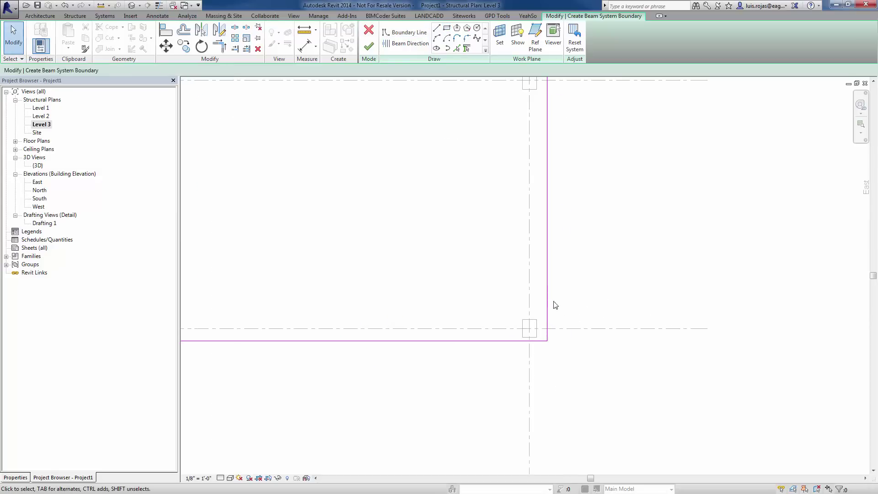
{"action": "middle_click_drag", "start_coordinate": [441, 168], "coordinate": [478, 160]}
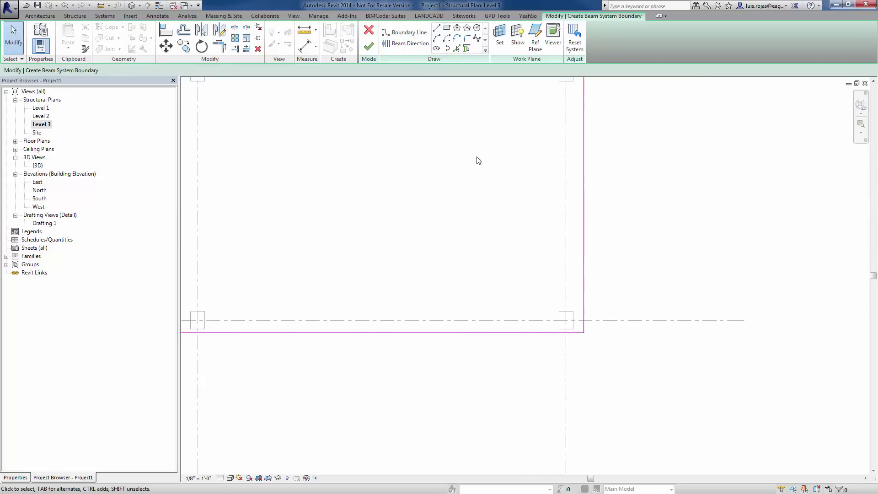
Add a 5'×5' notch around the lower-right column to the boundary sketch.
{"action": "left_click", "coordinate": [437, 29]}
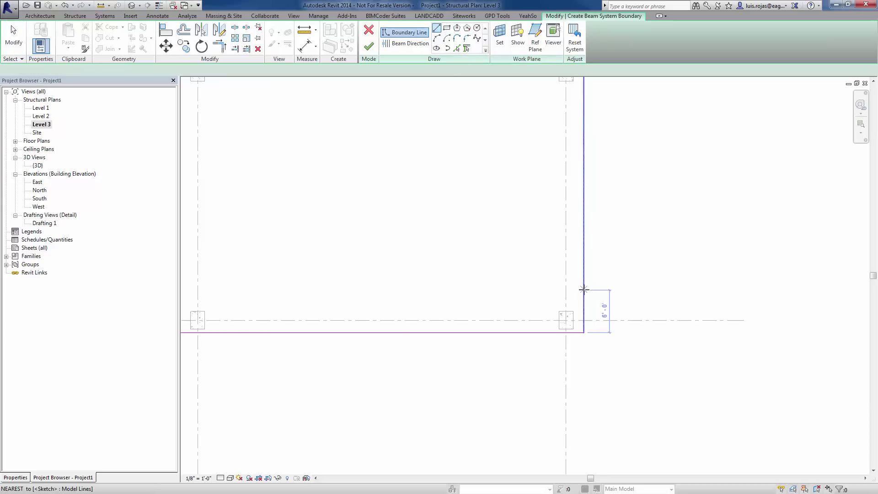
{"action": "left_click", "coordinate": [541, 289]}
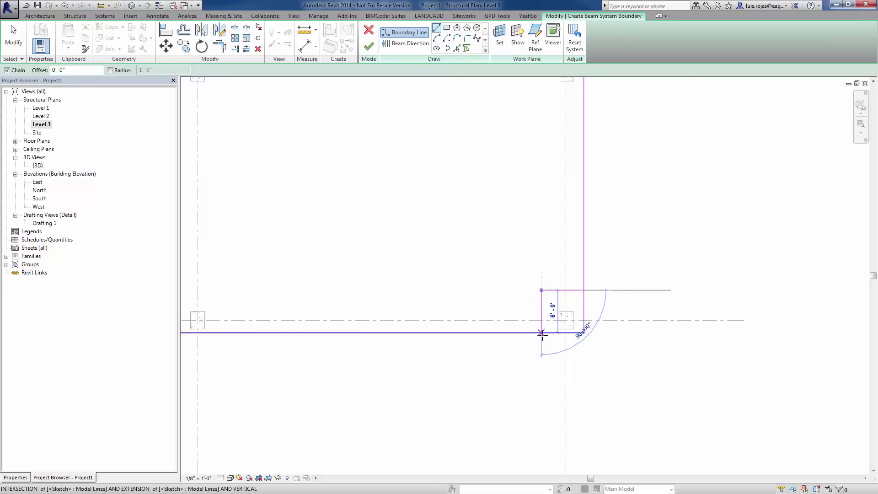
{"action": "left_click", "coordinate": [542, 333]}
{"action": "key", "text": "Escape"}
{"action": "key", "text": "Escape"}
{"action": "scroll", "coordinate": [550, 343], "scroll_direction": "up", "scroll_amount": 2}
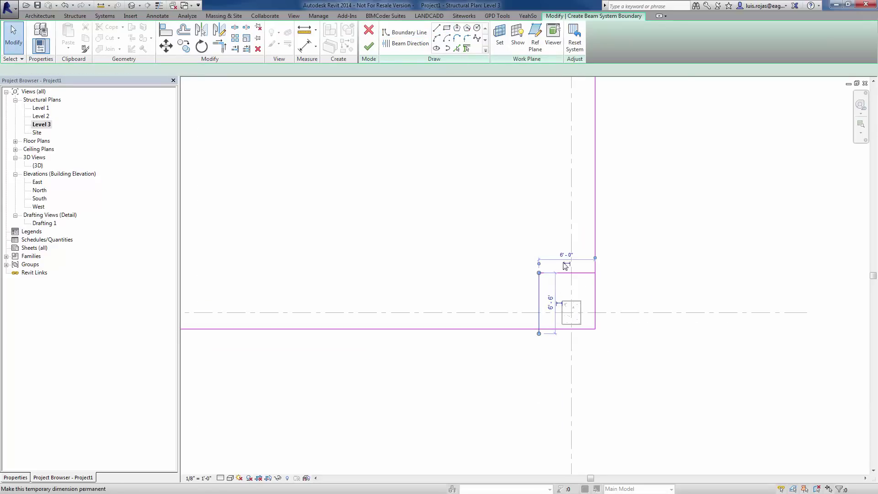
{"action": "left_click", "coordinate": [565, 265]}
{"action": "left_click", "coordinate": [570, 259]}
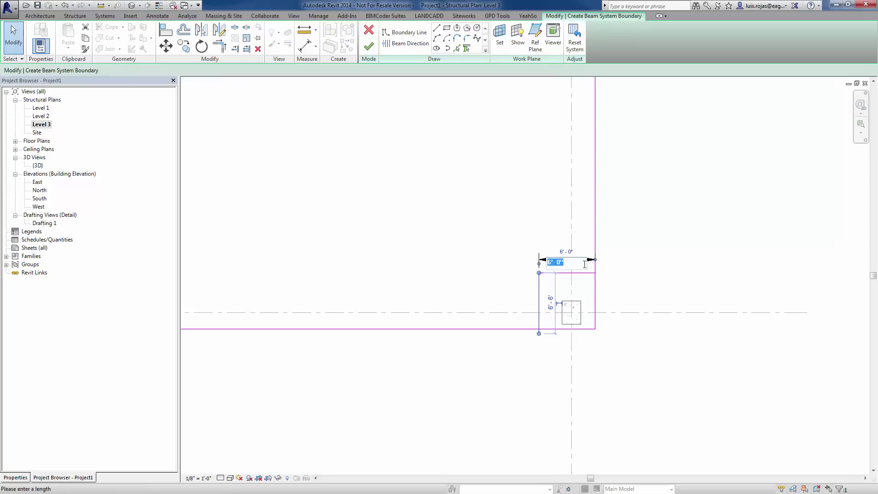
{"action": "type", "text": "5"}
{"action": "key", "text": "Return"}
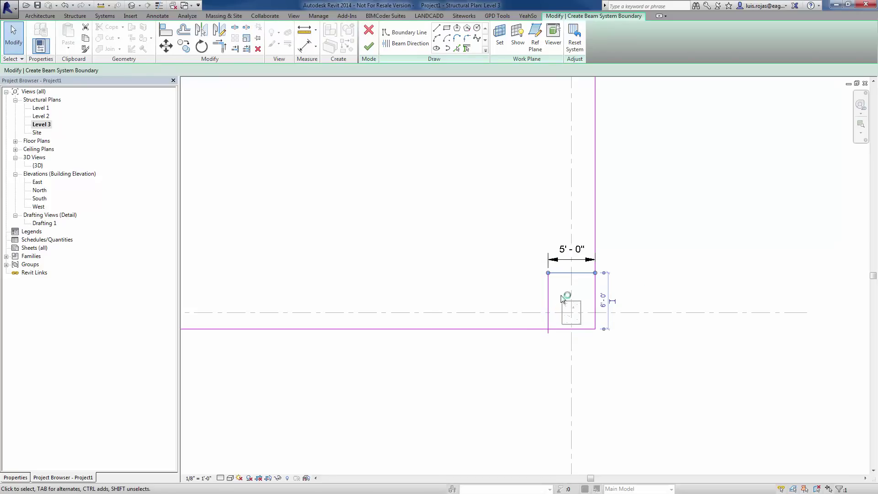
{"action": "left_click", "coordinate": [602, 300]}
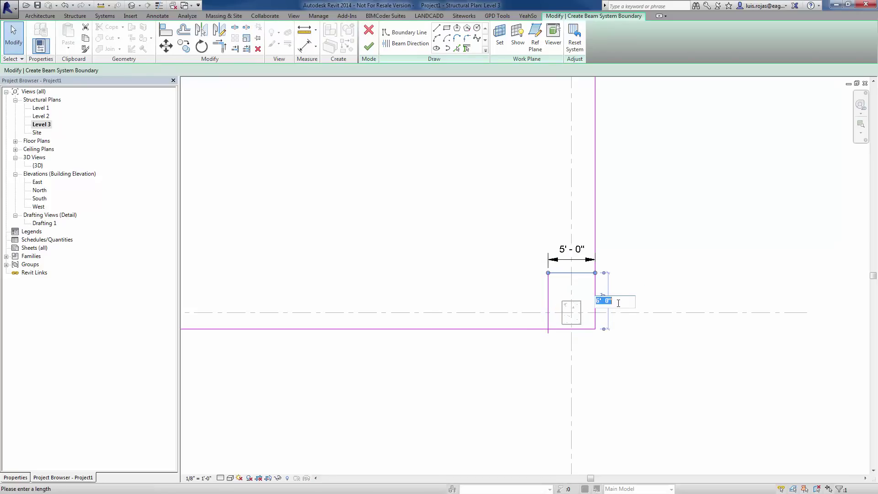
{"action": "type", "text": "6"}
{"action": "type", "text": "5"}
{"action": "key", "text": "Return"}
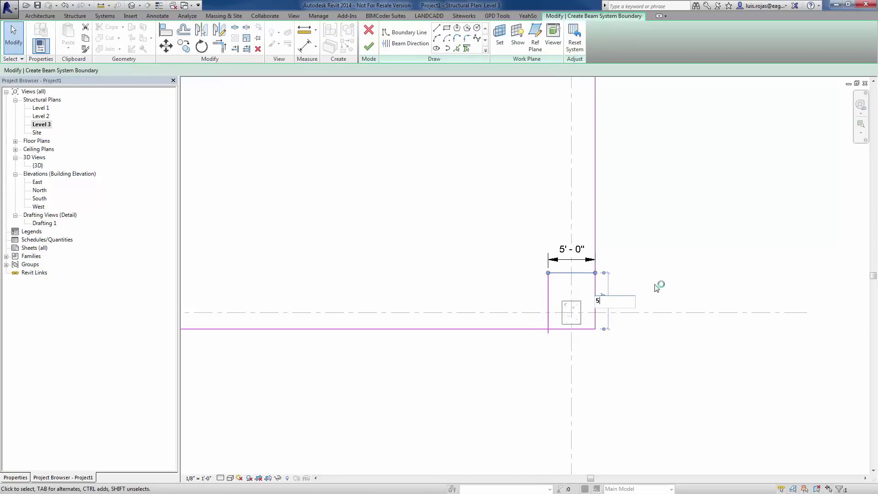
{"action": "scroll", "coordinate": [640, 298], "scroll_direction": "down", "scroll_amount": 3}
{"action": "middle_click_drag", "start_coordinate": [596, 298], "coordinate": [573, 324]}
{"action": "scroll", "coordinate": [557, 294], "scroll_direction": "up", "scroll_amount": 1}
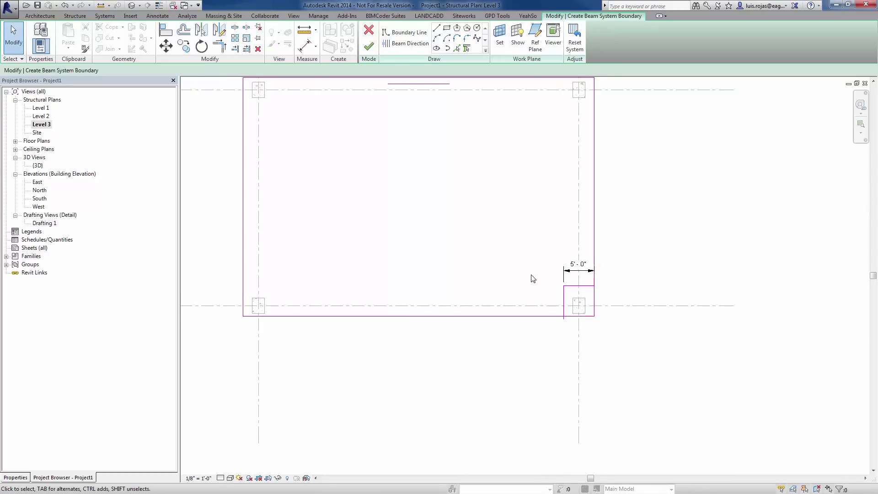
Mirror the lower-right corner notch lines to the top-right corner of the boundary.
{"action": "left_click_drag", "start_coordinate": [530, 276], "coordinate": [619, 336]}
{"action": "scroll", "coordinate": [614, 320], "scroll_direction": "down", "scroll_amount": 2}
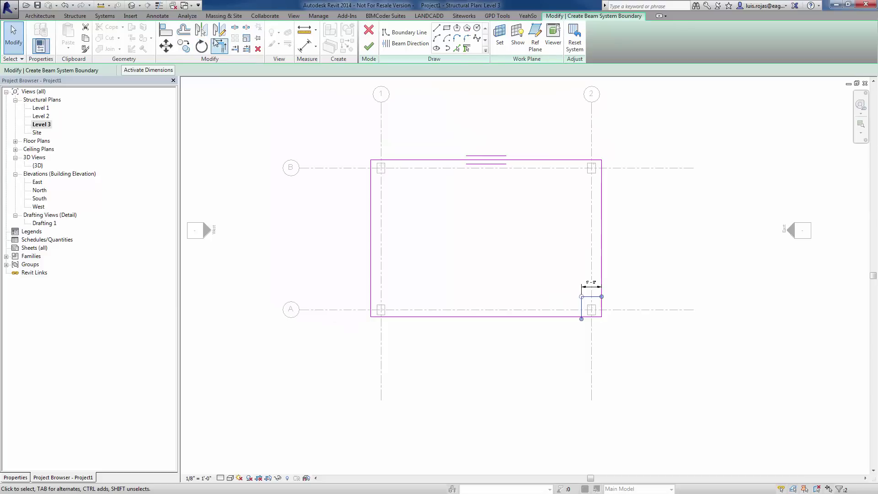
{"action": "left_click", "coordinate": [219, 29]}
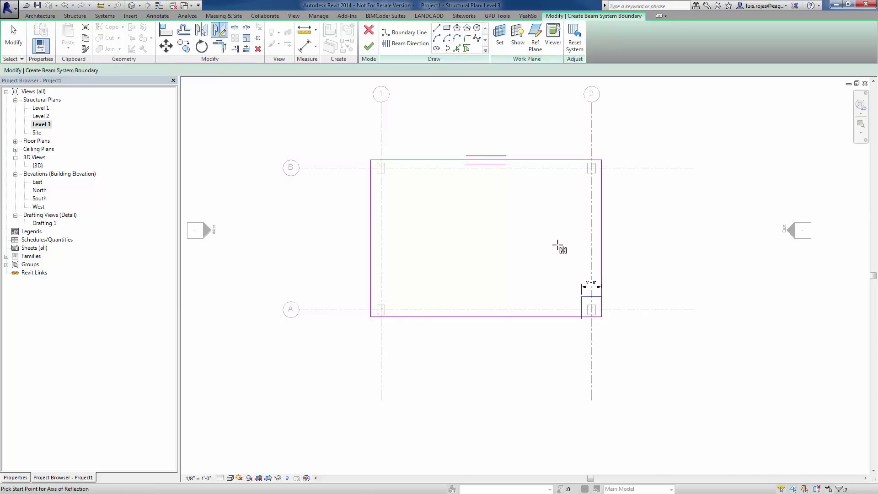
{"action": "left_click", "coordinate": [602, 239]}
{"action": "left_click", "coordinate": [448, 238]}
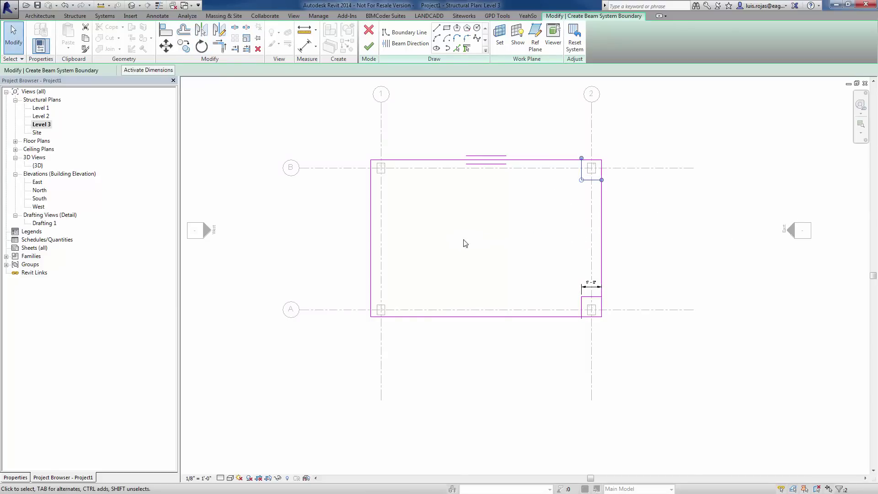
Mirror the right edge and both corner notches to the left side of the boundary.
{"action": "left_click_drag", "start_coordinate": [553, 140], "coordinate": [552, 282]}
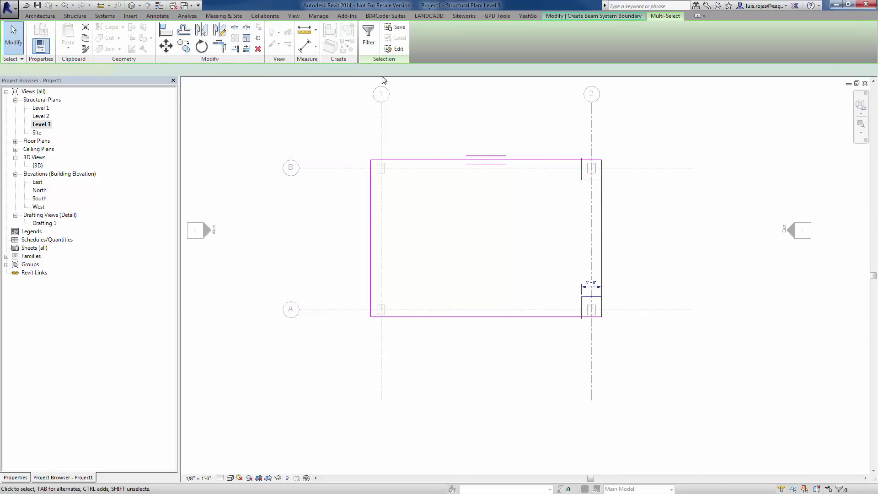
{"action": "left_click", "coordinate": [221, 31]}
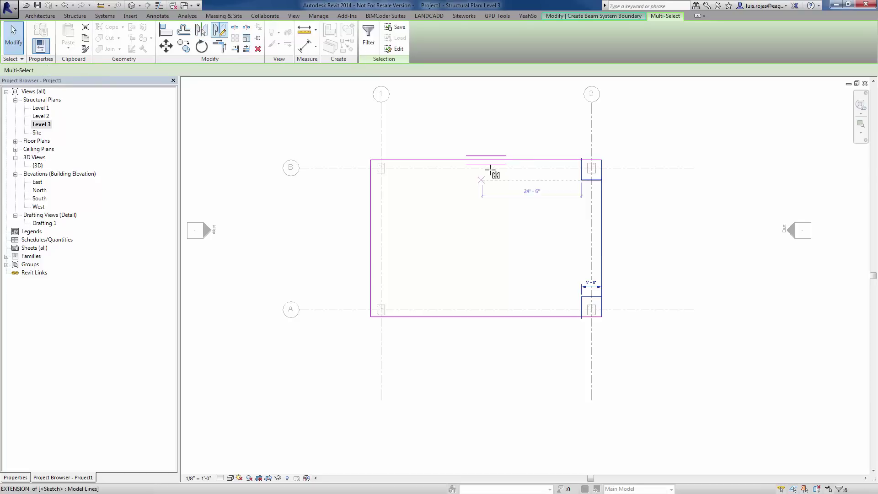
{"action": "left_click", "coordinate": [486, 160]}
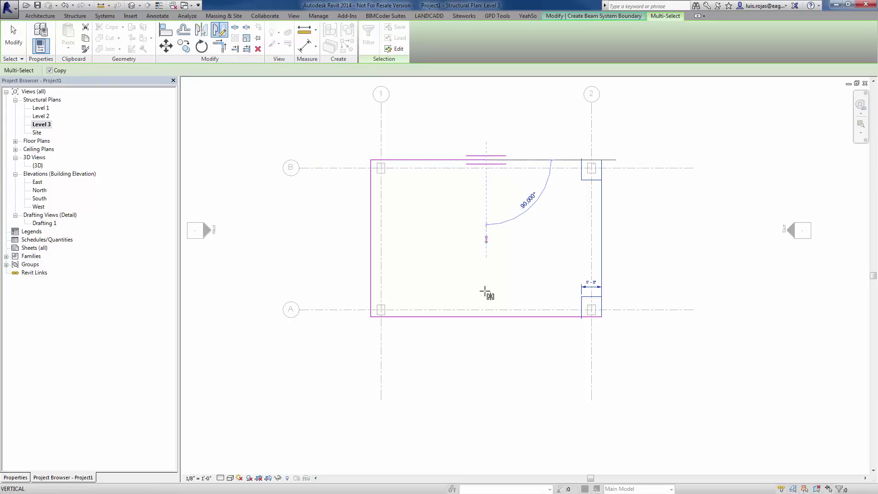
{"action": "left_click", "coordinate": [487, 346]}
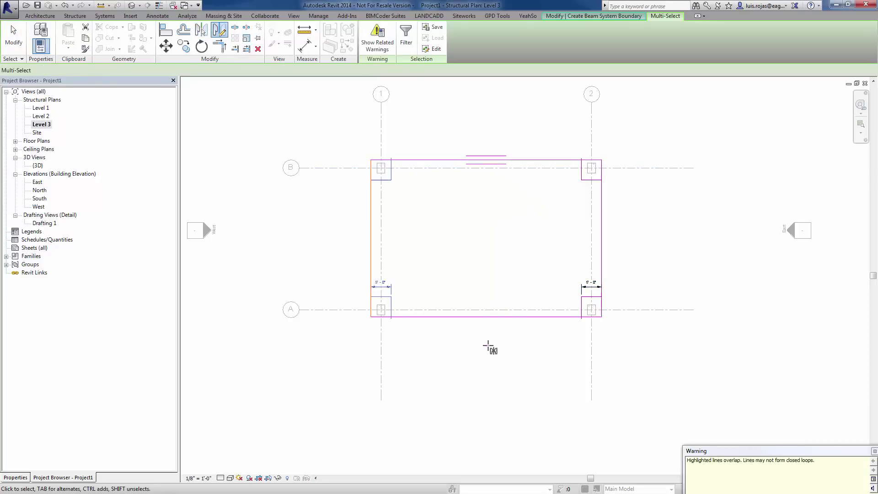
{"action": "left_click", "coordinate": [874, 451]}
{"action": "left_click", "coordinate": [348, 274]}
{"action": "left_click", "coordinate": [371, 249]}
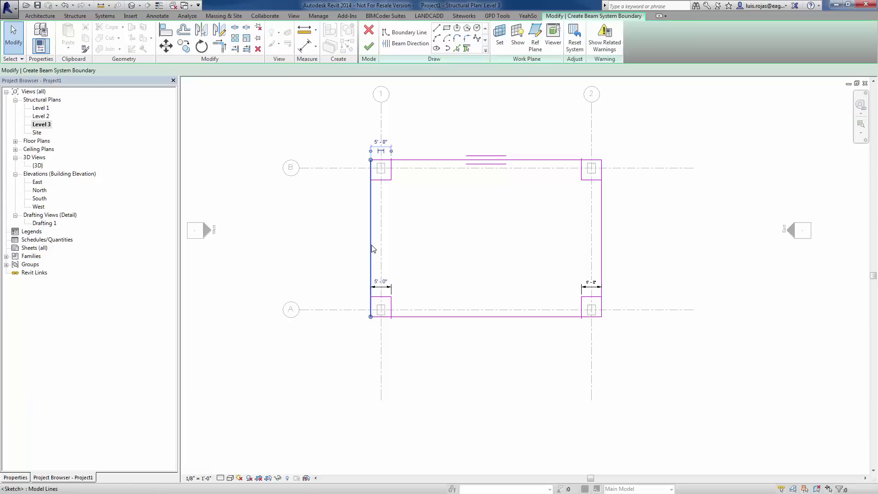
{"action": "left_click", "coordinate": [388, 251]}
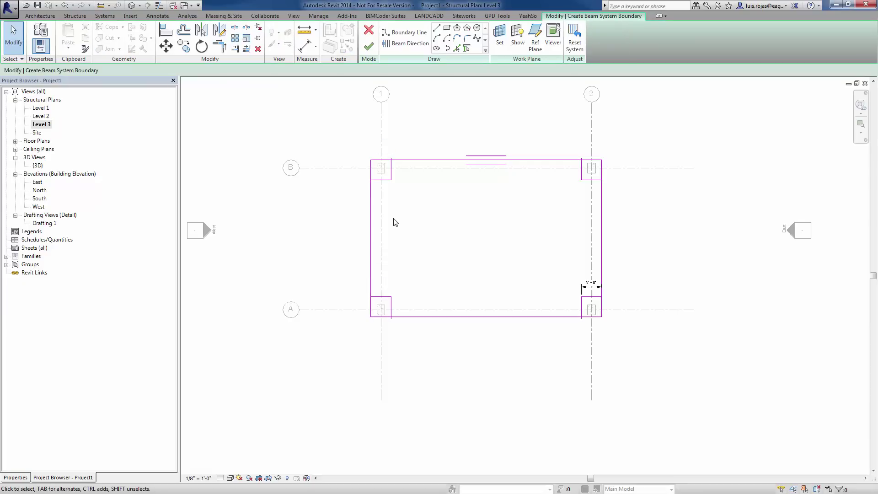
Trim the left boundary line and the bottom line into a clean corner with TR.
{"action": "key", "text": "t"}
{"action": "key", "text": "r"}
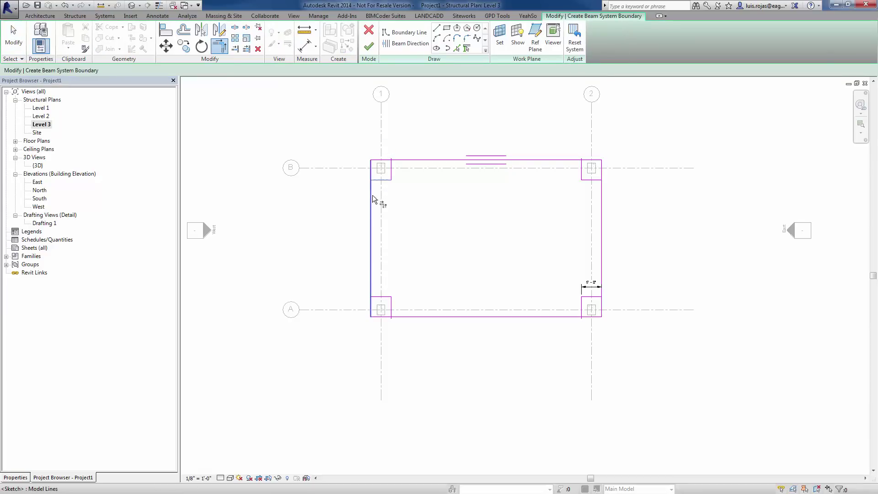
{"action": "left_click", "coordinate": [372, 288]}
{"action": "left_click", "coordinate": [403, 315]}
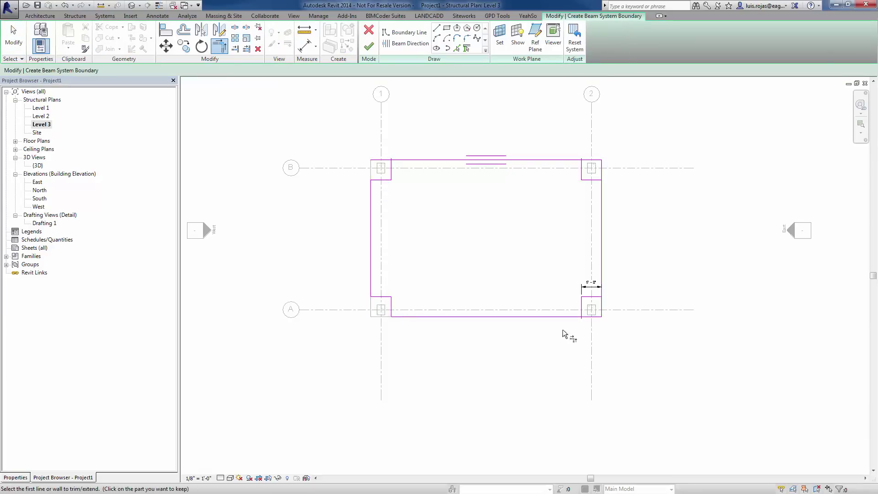
Trim the right and top boundary lines to the corner pad edges, closing the outline.
{"action": "left_click", "coordinate": [595, 298]}
{"action": "left_click", "coordinate": [601, 206]}
{"action": "left_click", "coordinate": [593, 181]}
{"action": "left_click", "coordinate": [602, 189]}
{"action": "left_click", "coordinate": [571, 164]}
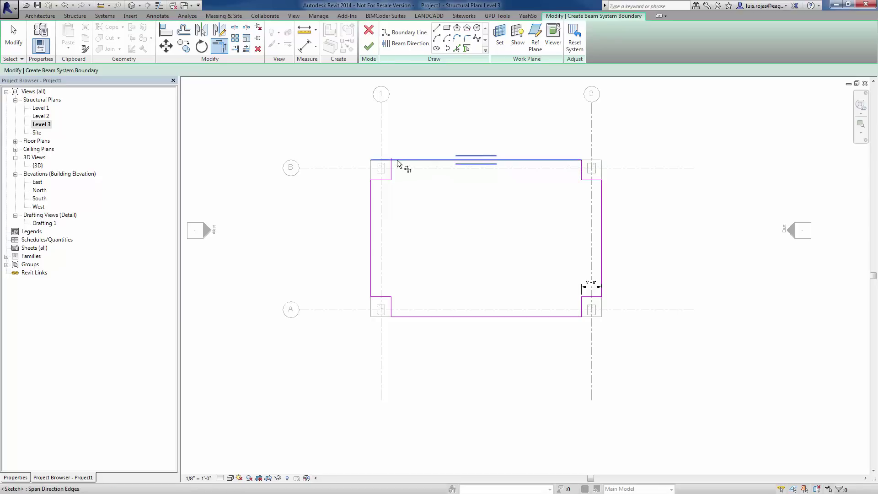
{"action": "left_click", "coordinate": [393, 170]}
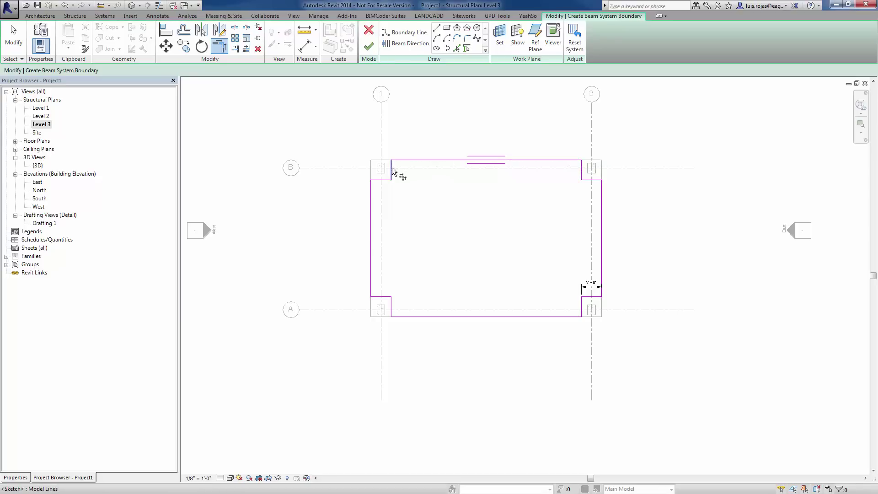
{"action": "key", "text": "Escape"}
{"action": "left_click", "coordinate": [592, 290]}
{"action": "key", "text": "Escape"}
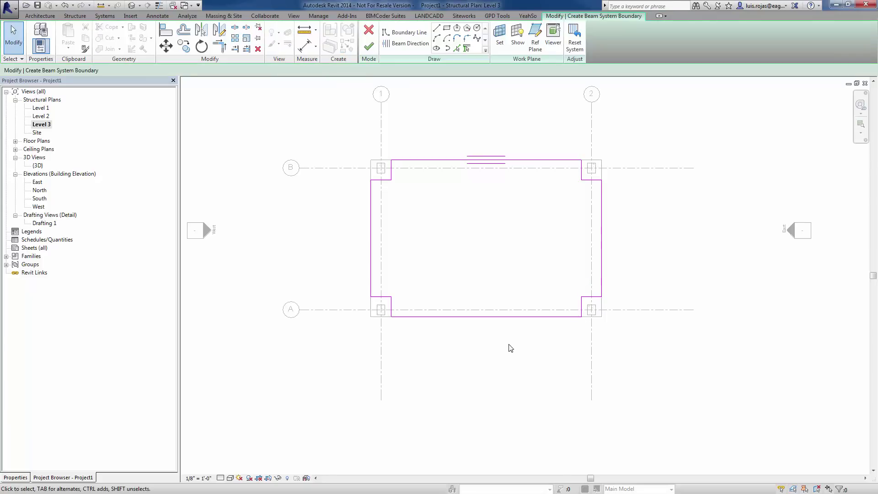
{"action": "scroll", "coordinate": [498, 289], "scroll_direction": "down", "scroll_amount": 1, "text": "ctrl"}
Keep Pan Joist : 5 x 14 as the beam type and finish the sketch to create the joists.
{"action": "left_click", "coordinate": [18, 478]}
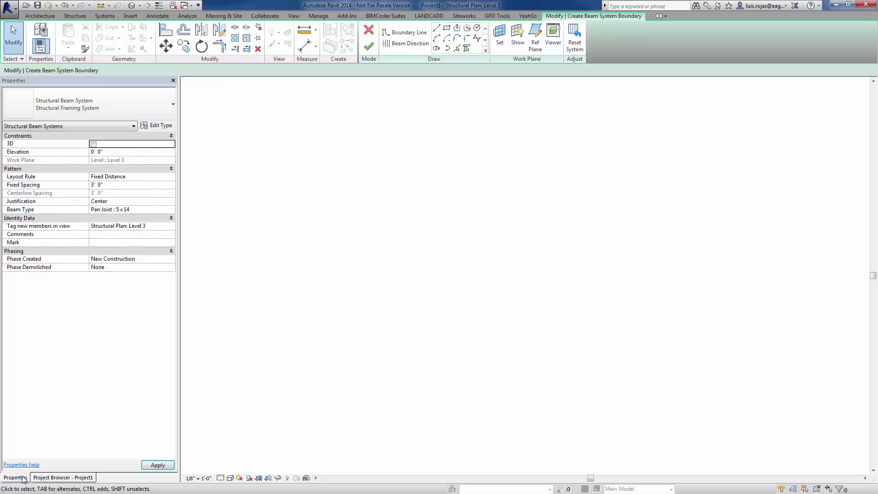
{"action": "left_click", "coordinate": [144, 210]}
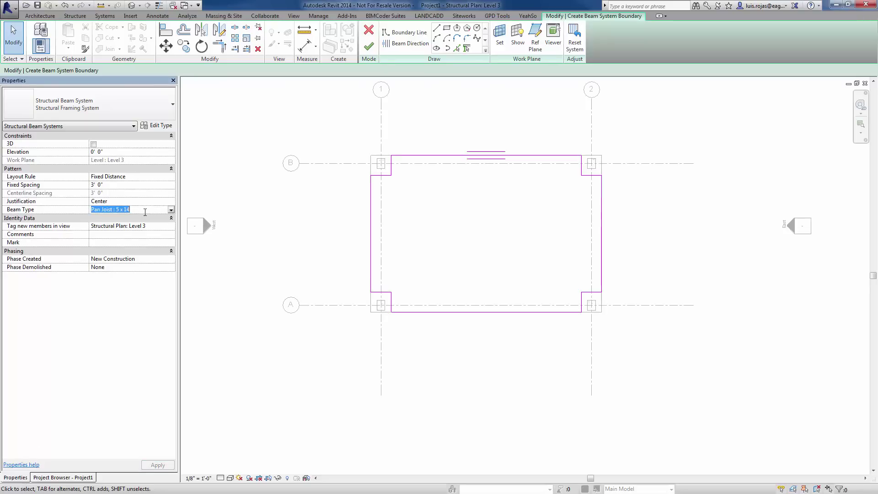
{"action": "left_click", "coordinate": [170, 211]}
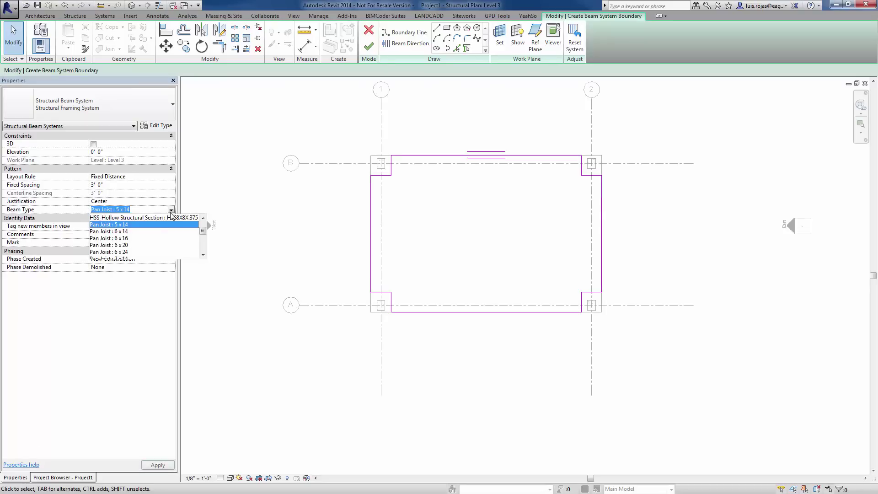
{"action": "left_click", "coordinate": [125, 224]}
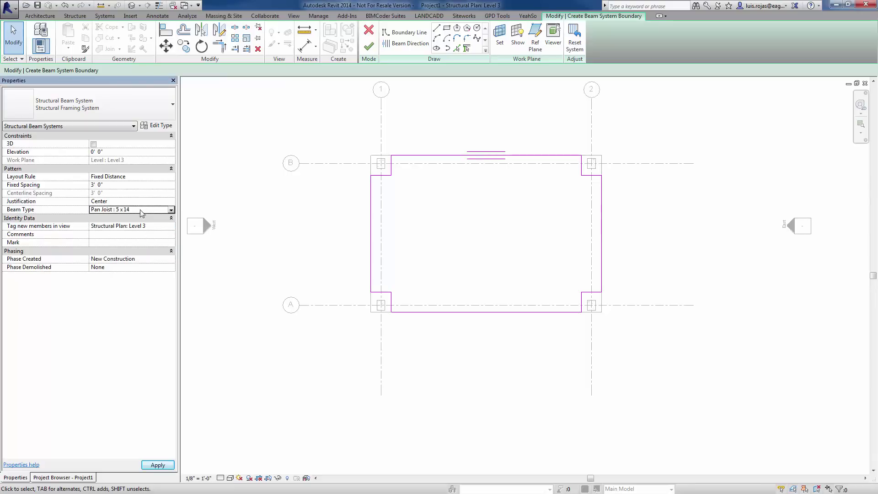
{"action": "key", "text": "Return"}
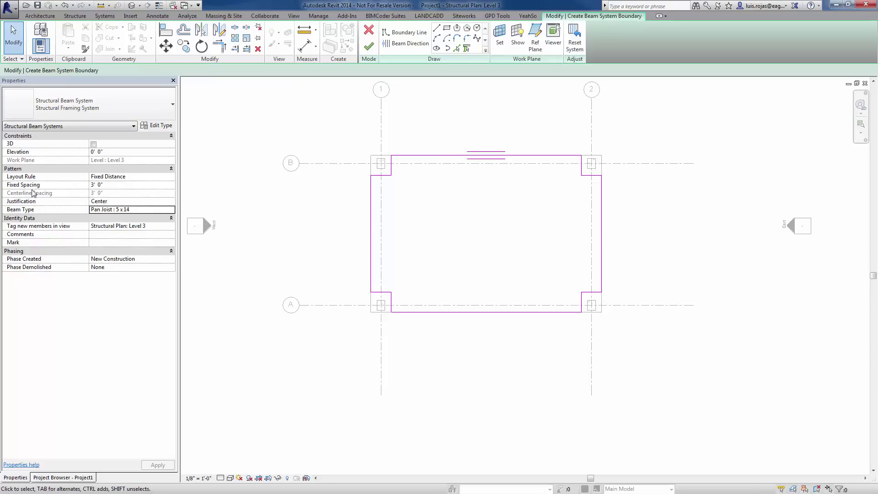
{"action": "left_click", "coordinate": [370, 46]}
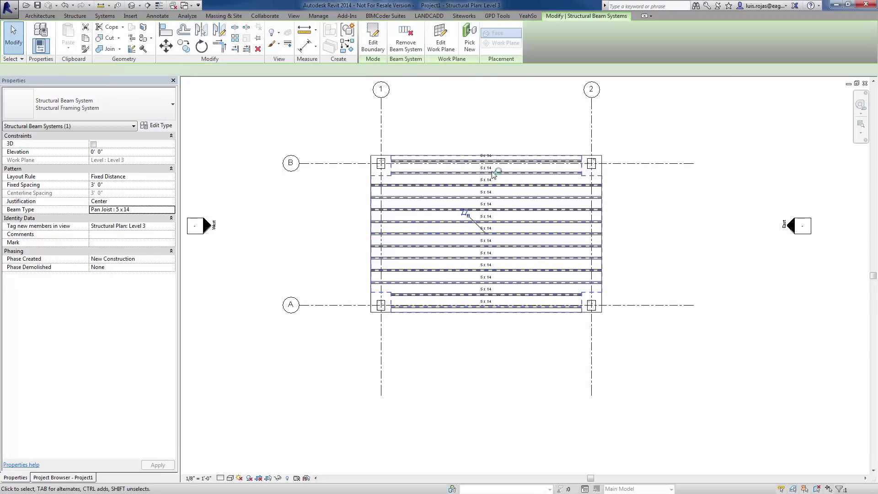
{"action": "left_click", "coordinate": [654, 267]}
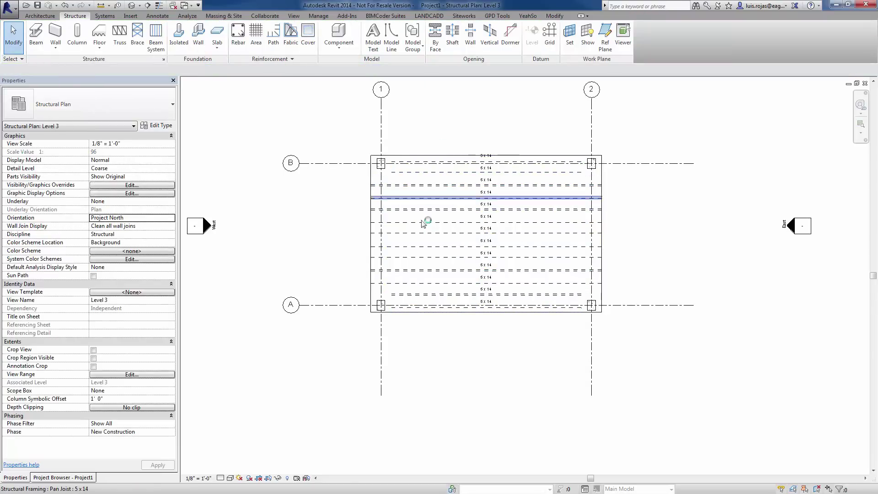
Inspect the slabs from below in the 3D view, then return to the Level 3 structural plan.
{"action": "left_click", "coordinate": [132, 5]}
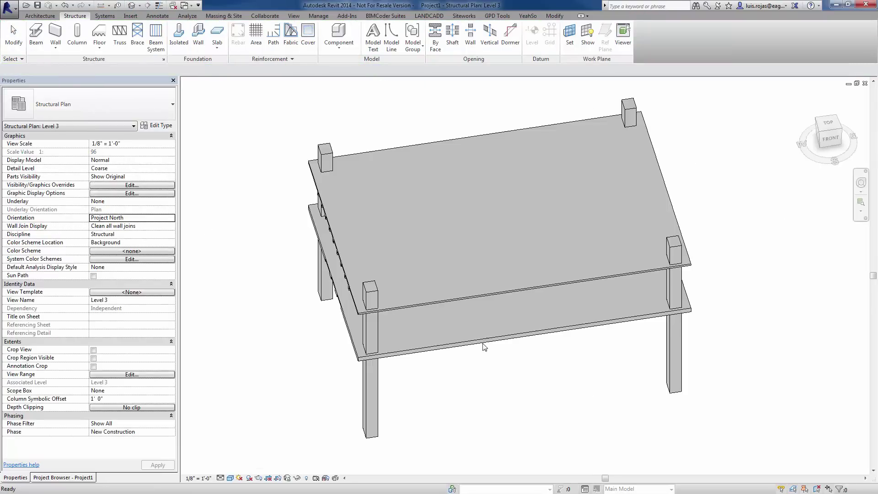
{"action": "middle_click_drag", "start_coordinate": [462, 327], "coordinate": [411, 329], "text": "shift"}
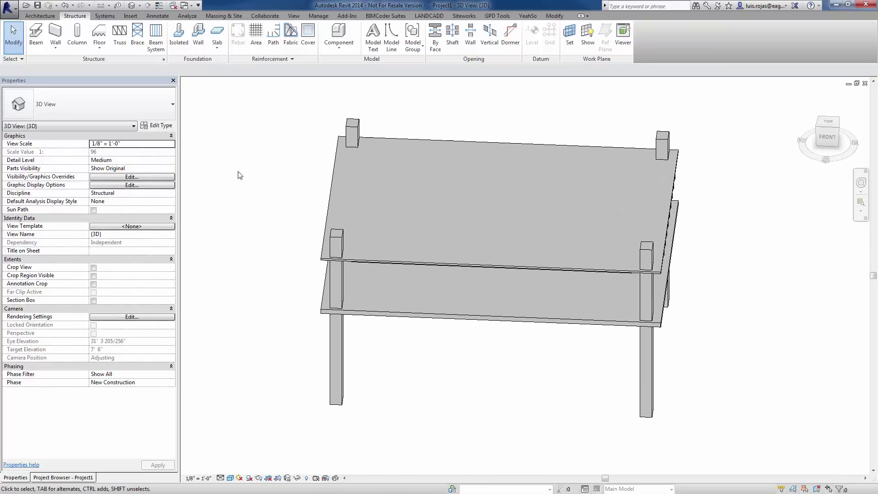
{"action": "left_click", "coordinate": [37, 478]}
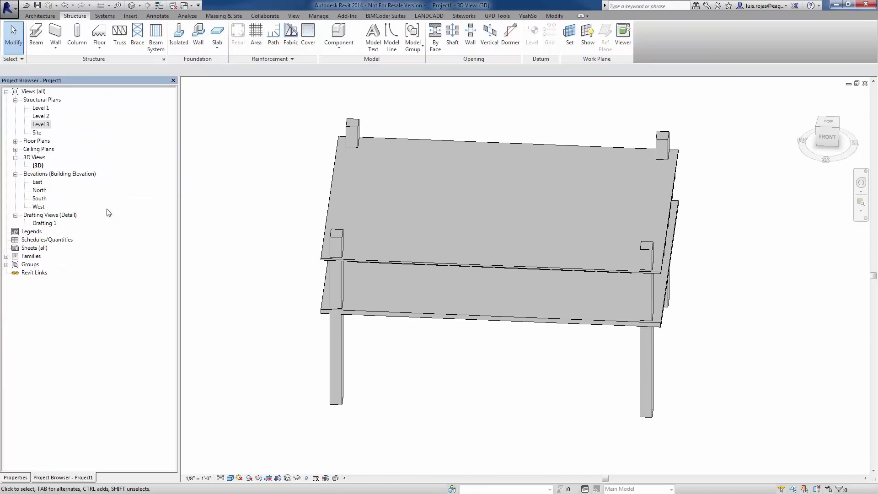
{"action": "double_click", "coordinate": [40, 124]}
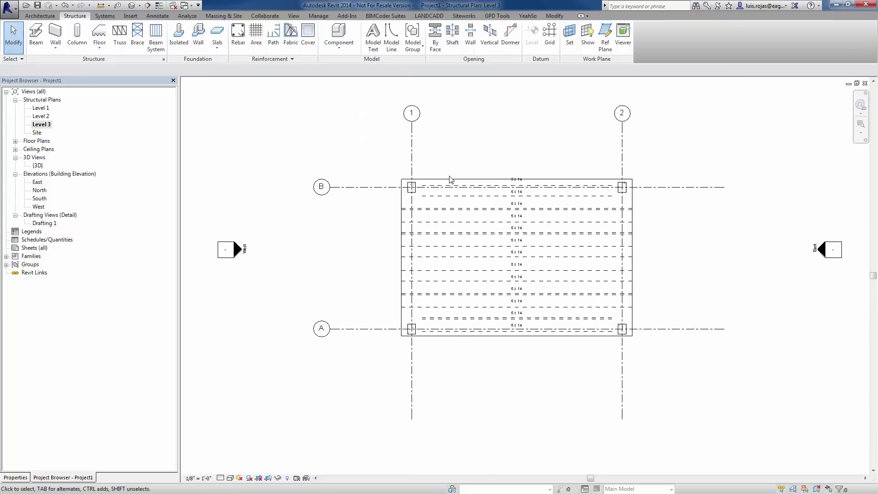
Paste the pan-joist beam system aligned to the same place on Level 3.
{"action": "left_click", "coordinate": [449, 182]}
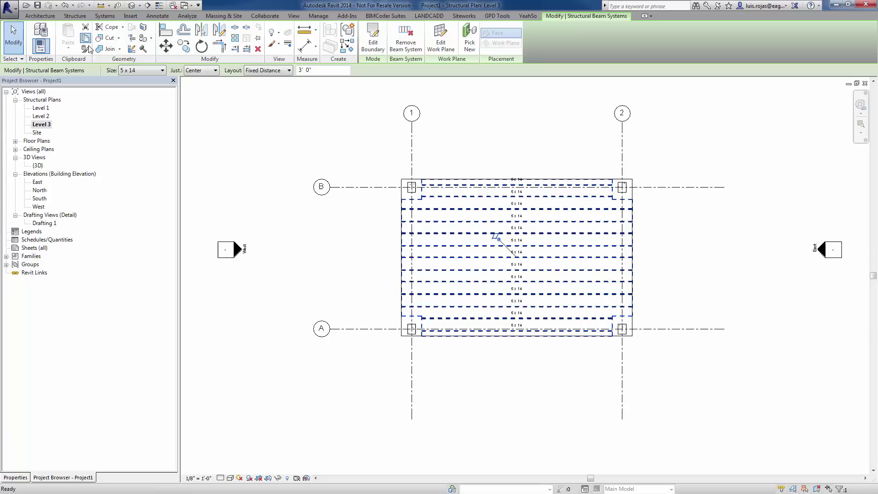
{"action": "left_click", "coordinate": [70, 53]}
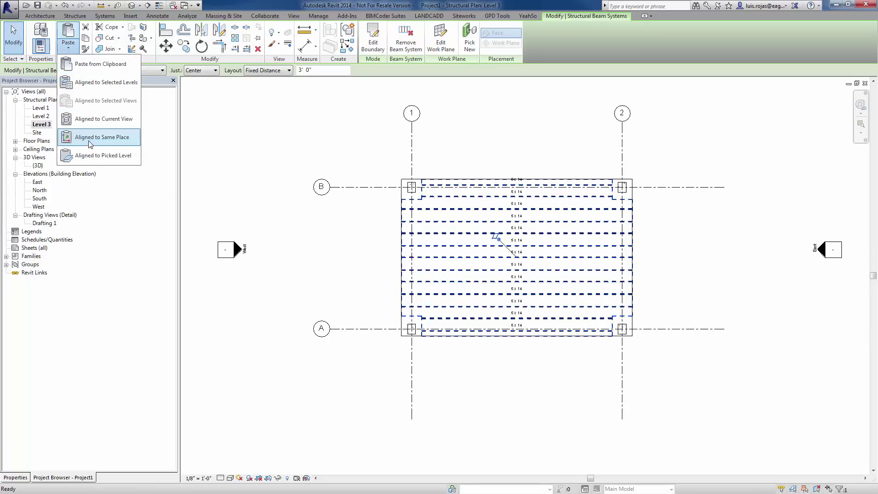
{"action": "left_click", "coordinate": [90, 137]}
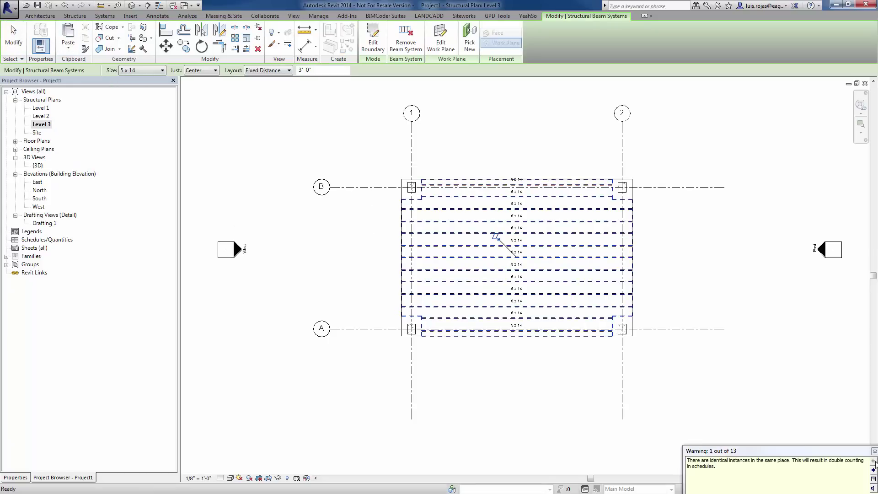
Set a new beam direction on the pasted beam system so its joists run perpendicular, then check the underside in 3D.
{"action": "left_click", "coordinate": [874, 450]}
{"action": "key", "text": "Escape"}
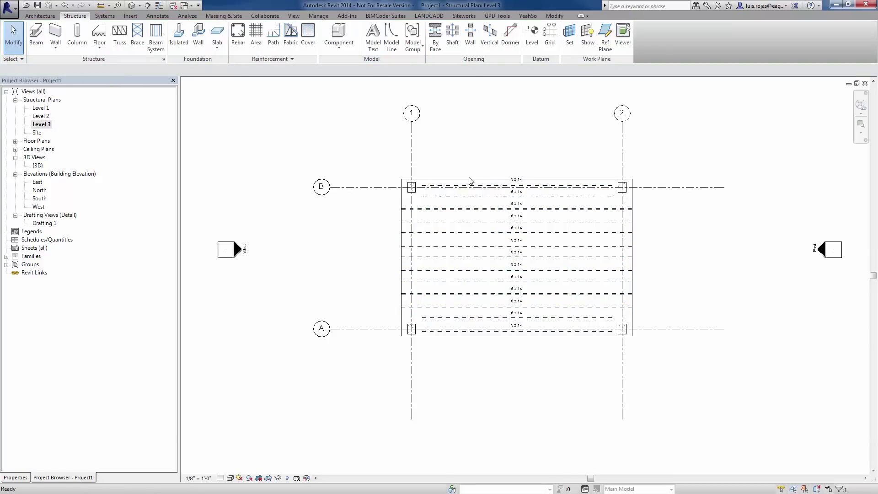
{"action": "left_click", "coordinate": [474, 183]}
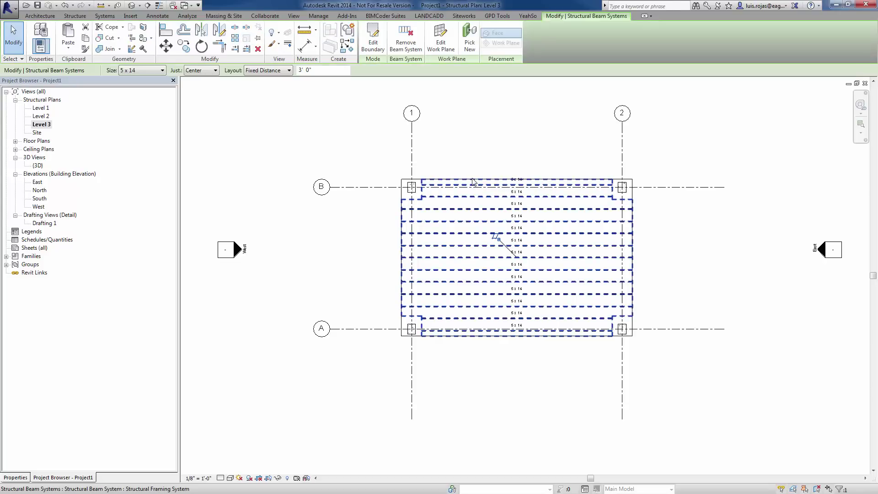
{"action": "left_click", "coordinate": [373, 44]}
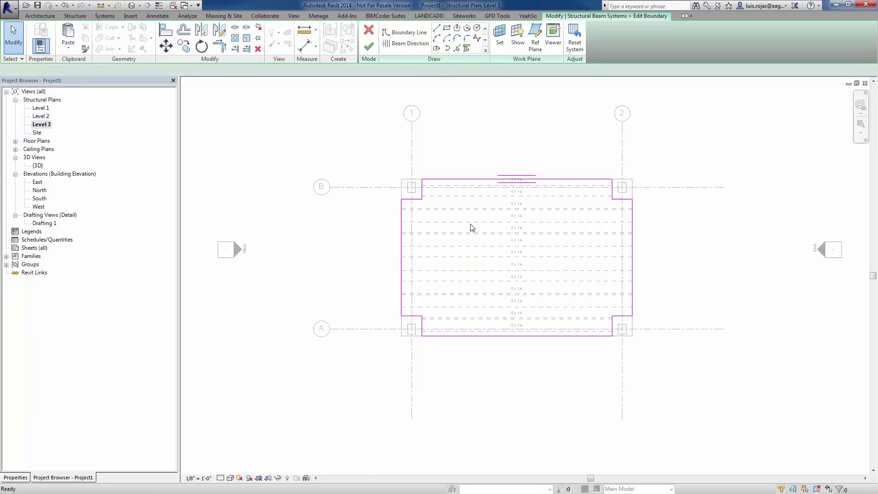
{"action": "left_click", "coordinate": [411, 43]}
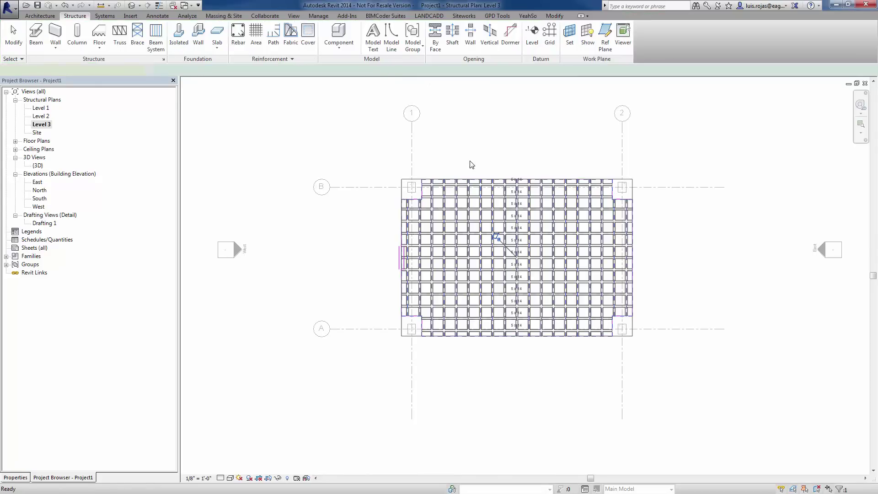
{"action": "left_click", "coordinate": [144, 7]}
{"action": "middle_click_drag", "start_coordinate": [545, 456], "coordinate": [402, 357], "text": "shift"}
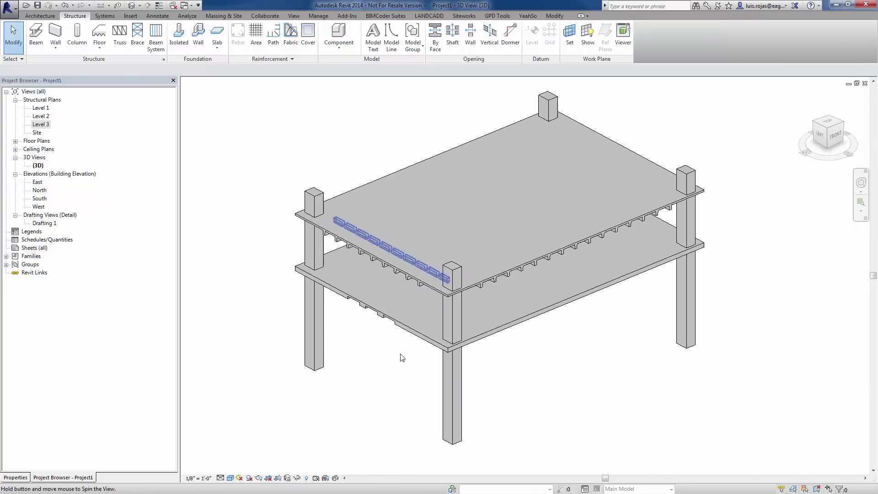
Orbit and zoom the 3D view over the crossing joists, then zoom into the Level 3 plan.
{"action": "scroll", "coordinate": [456, 301], "scroll_direction": "up", "scroll_amount": 4}
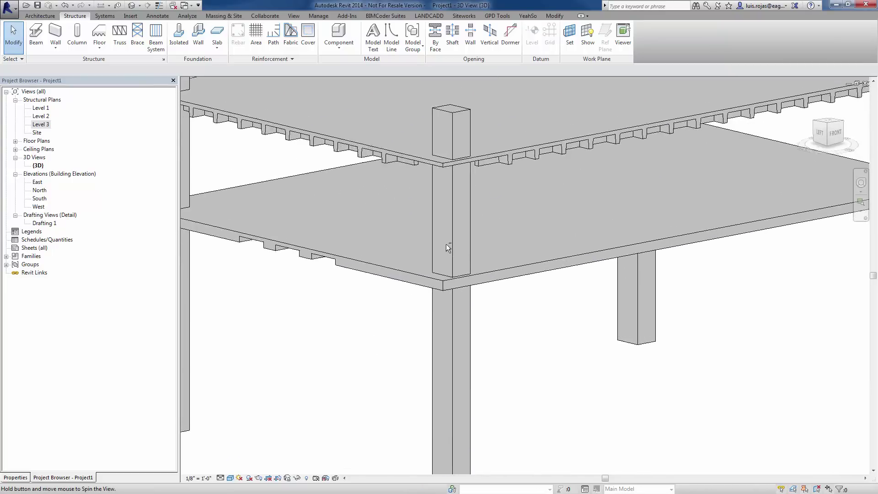
{"action": "scroll", "coordinate": [490, 165], "scroll_direction": "down", "scroll_amount": 4}
{"action": "middle_click_drag", "start_coordinate": [490, 165], "coordinate": [447, 254], "text": "shift"}
{"action": "scroll", "coordinate": [447, 254], "scroll_direction": "up", "scroll_amount": 3}
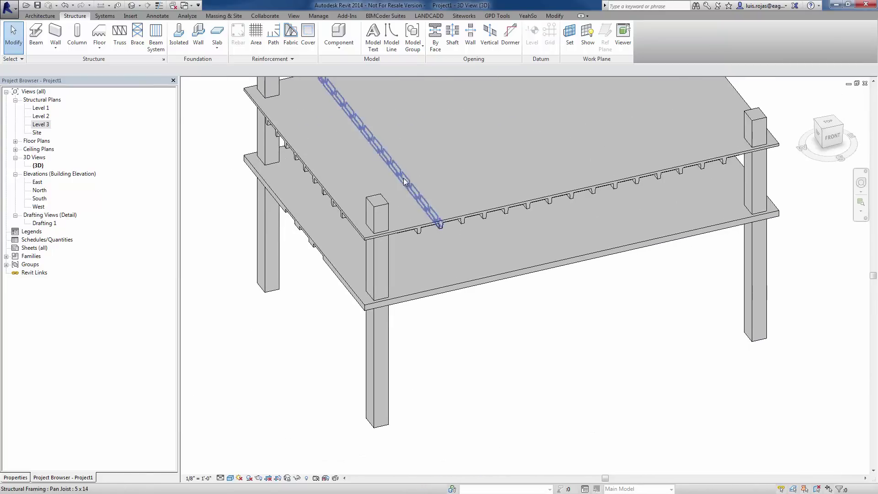
{"action": "double_click", "coordinate": [47, 125]}
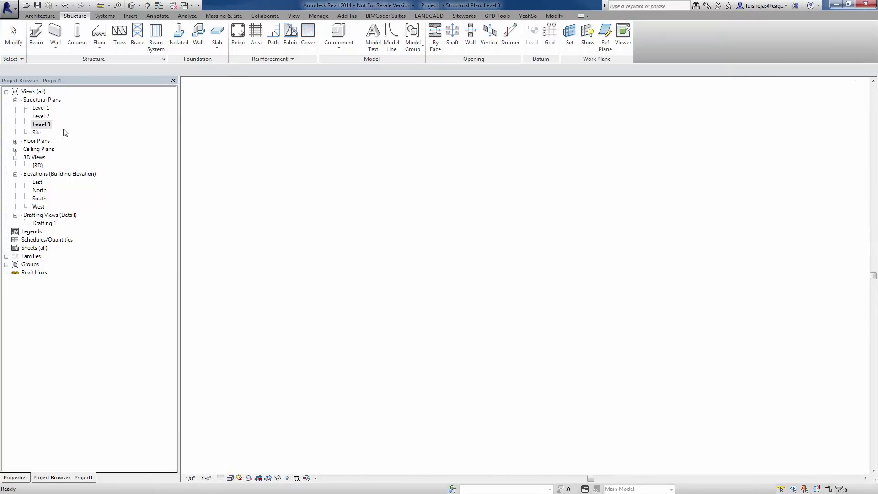
{"action": "scroll", "coordinate": [422, 198], "scroll_direction": "up", "scroll_amount": 2}
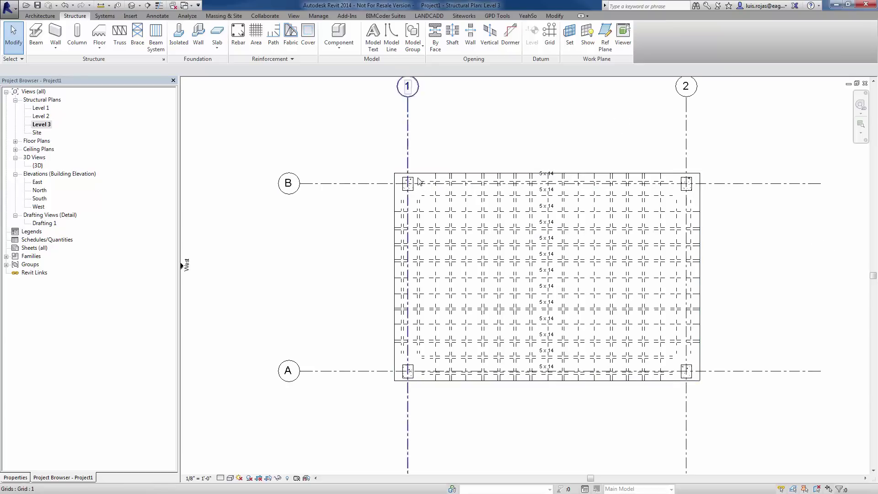
{"action": "scroll", "coordinate": [420, 178], "scroll_direction": "up", "scroll_amount": 1}
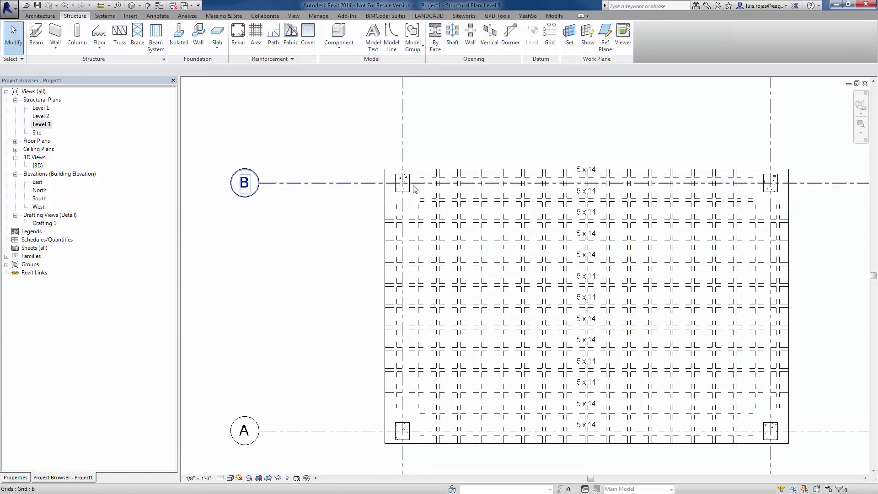
{"action": "scroll", "coordinate": [414, 195], "scroll_direction": "up", "scroll_amount": 1}
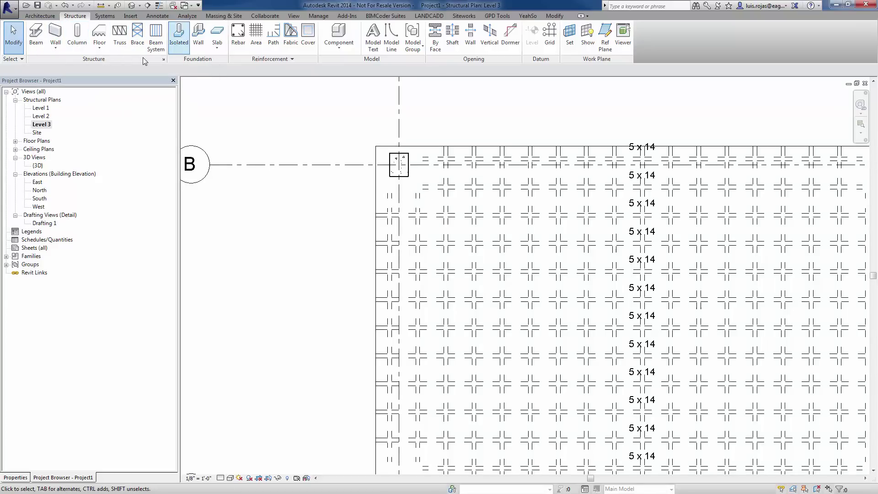
Sketch a rectangular structural floor boundary around the grid B column and resize it to fit the pad.
{"action": "left_click", "coordinate": [102, 51]}
{"action": "left_click", "coordinate": [124, 67]}
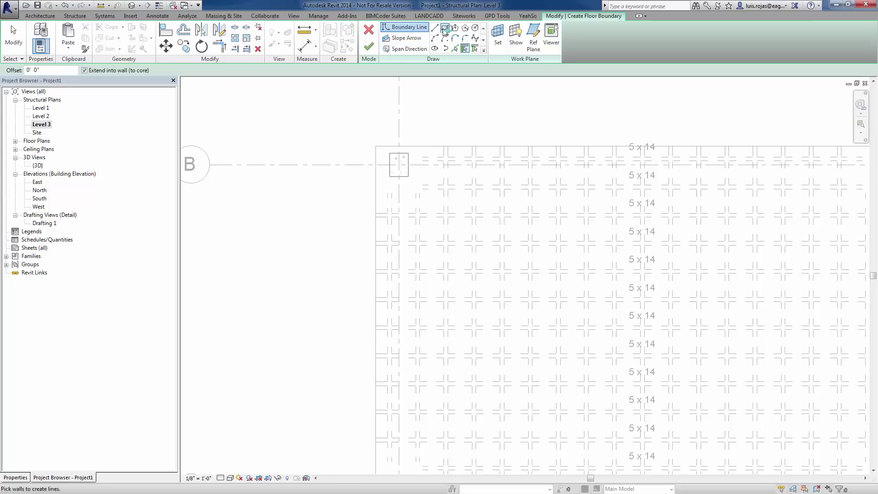
{"action": "left_click", "coordinate": [444, 29]}
{"action": "left_click", "coordinate": [375, 146]}
{"action": "scroll", "coordinate": [421, 201], "scroll_direction": "up", "scroll_amount": 2}
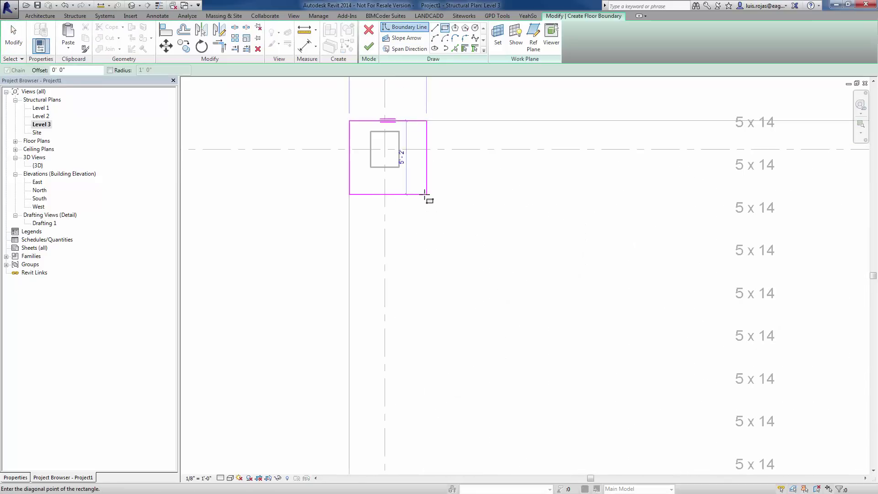
{"action": "scroll", "coordinate": [422, 194], "scroll_direction": "down", "scroll_amount": 2}
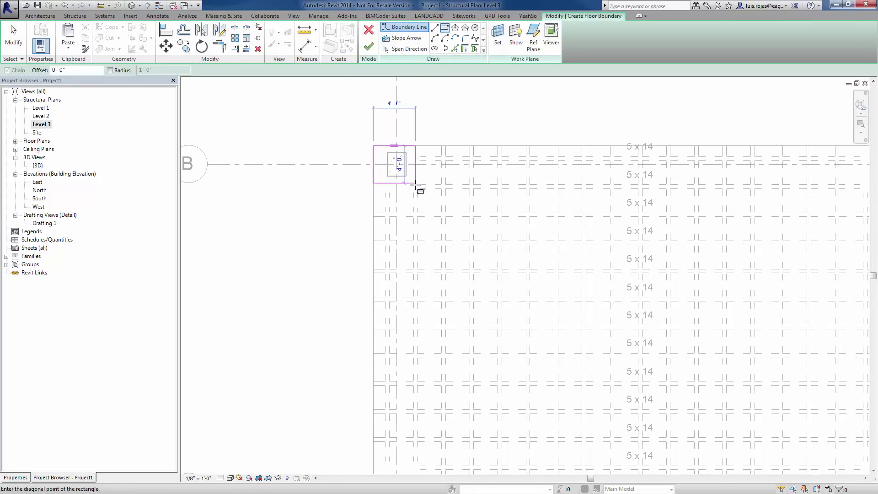
{"action": "left_click", "coordinate": [415, 183]}
{"action": "key", "text": "Escape"}
{"action": "key", "text": "Escape"}
{"action": "left_click", "coordinate": [415, 165]}
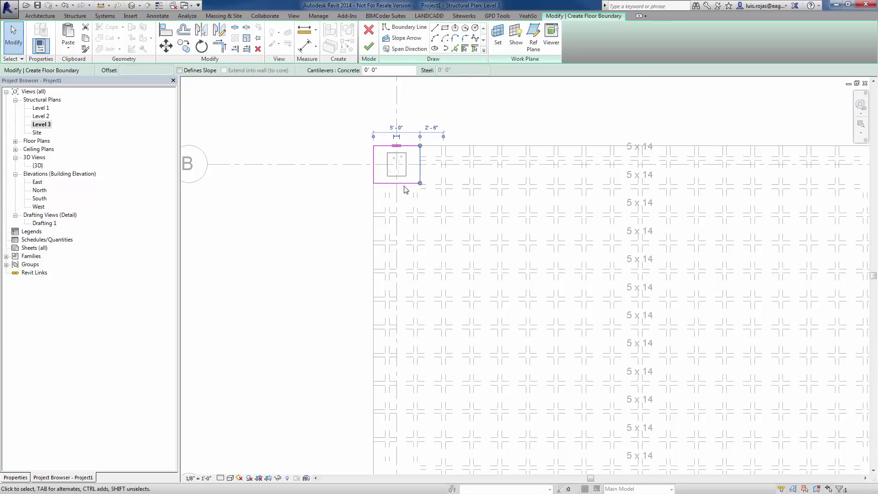
{"action": "left_click", "coordinate": [432, 164]}
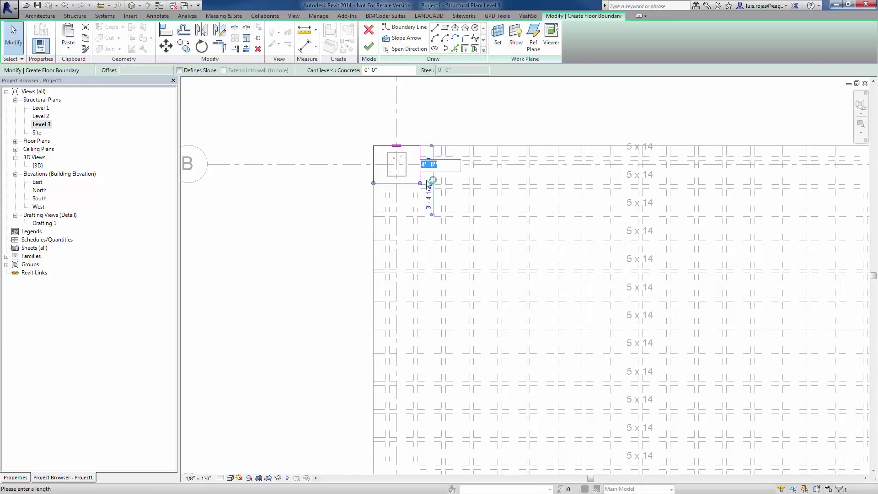
{"action": "key", "text": "Escape"}
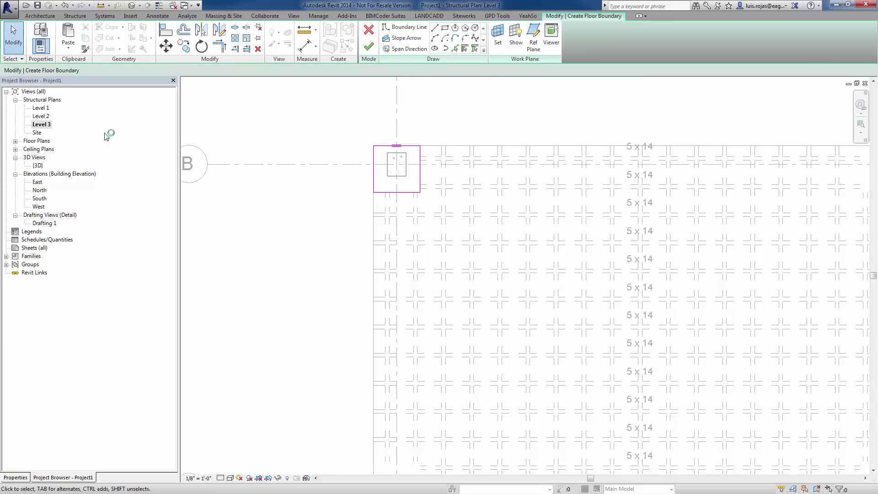
Finish the 10" Concrete pad floor and delete its span direction symbol.
{"action": "left_click", "coordinate": [26, 477]}
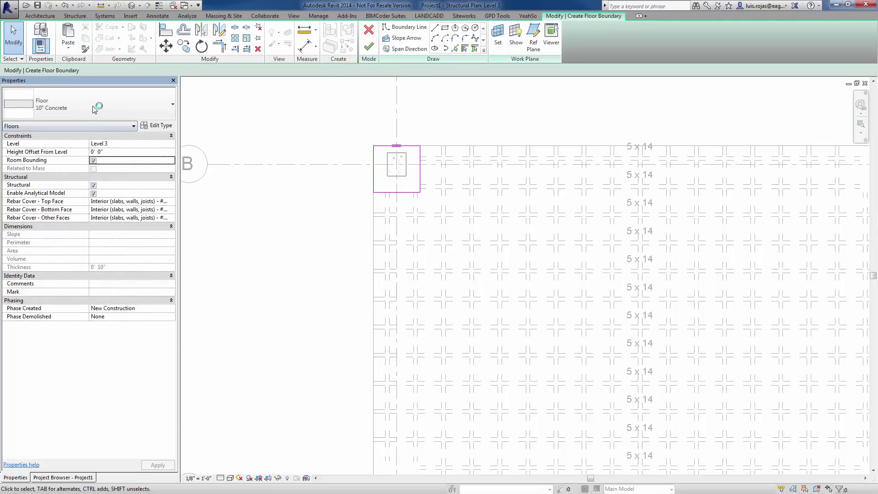
{"action": "left_click", "coordinate": [369, 47]}
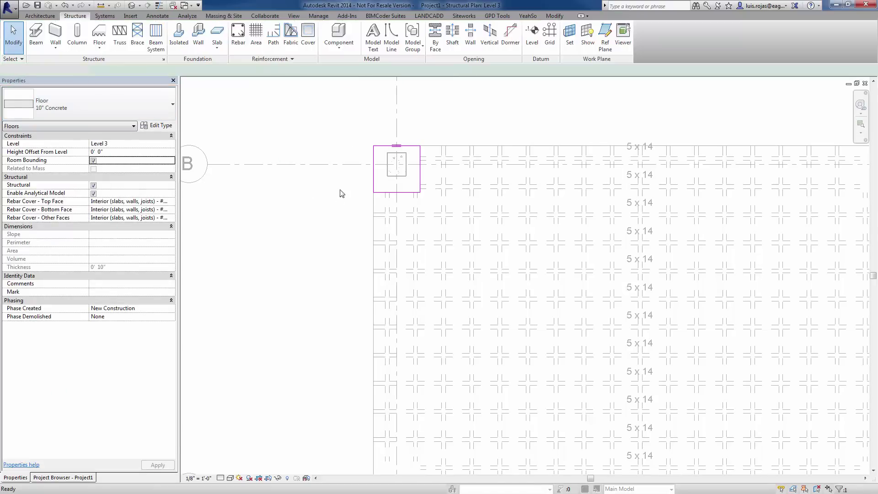
{"action": "left_click", "coordinate": [339, 219]}
{"action": "left_click", "coordinate": [399, 191]}
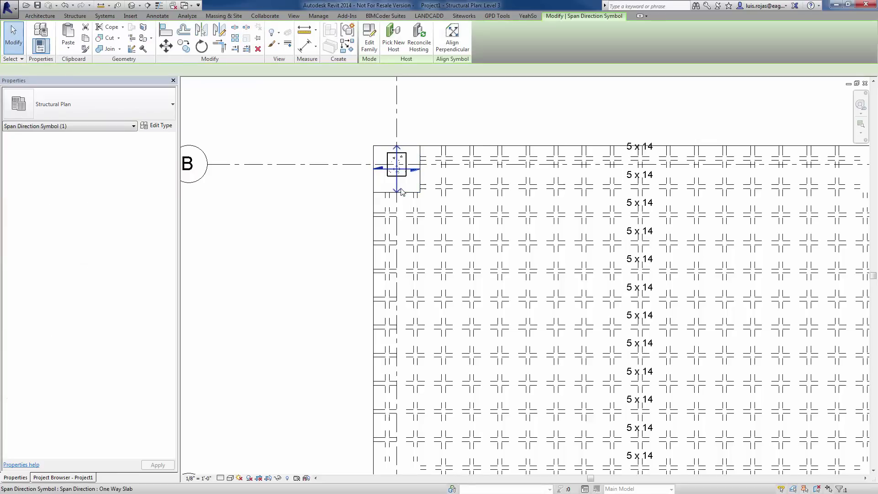
{"action": "key", "text": "Delete"}
Join the thickened column pad to the floor slab with Join Geometry, then orbit to review both floors.
{"action": "left_click", "coordinate": [134, 6]}
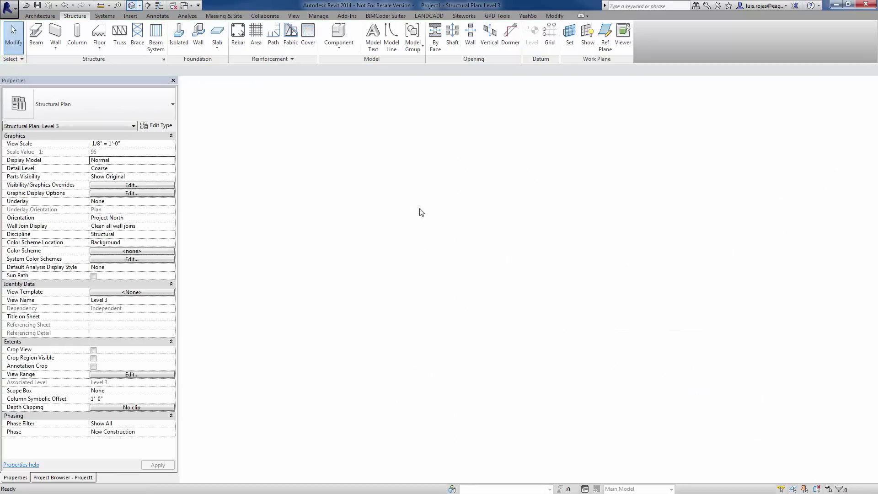
{"action": "middle_click_drag", "start_coordinate": [337, 231], "coordinate": [484, 263], "text": "shift"}
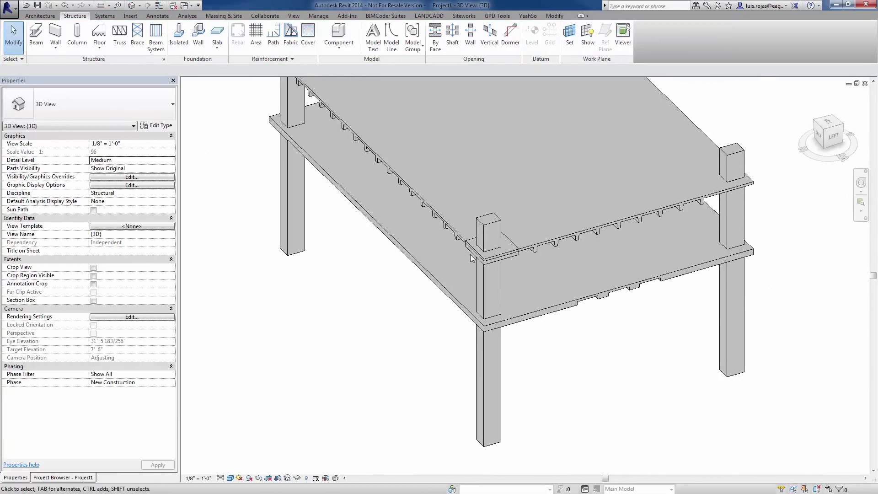
{"action": "scroll", "coordinate": [535, 271], "scroll_direction": "up", "scroll_amount": 5}
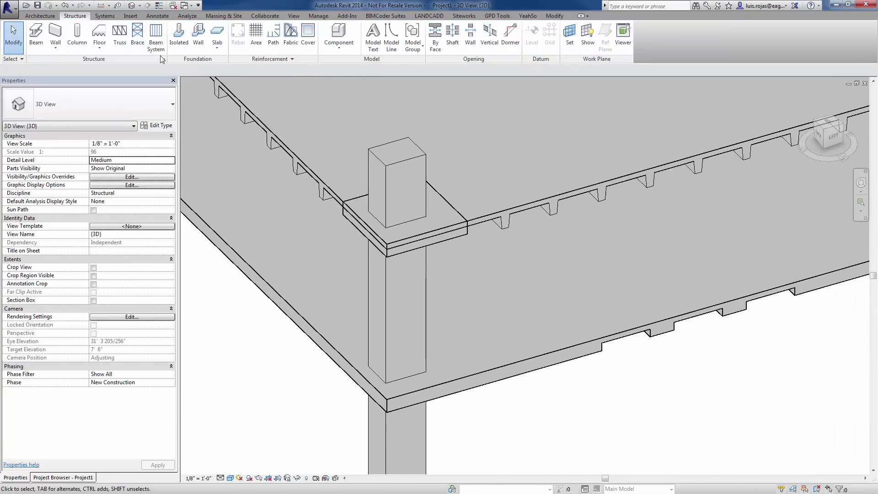
{"action": "left_click", "coordinate": [554, 16]}
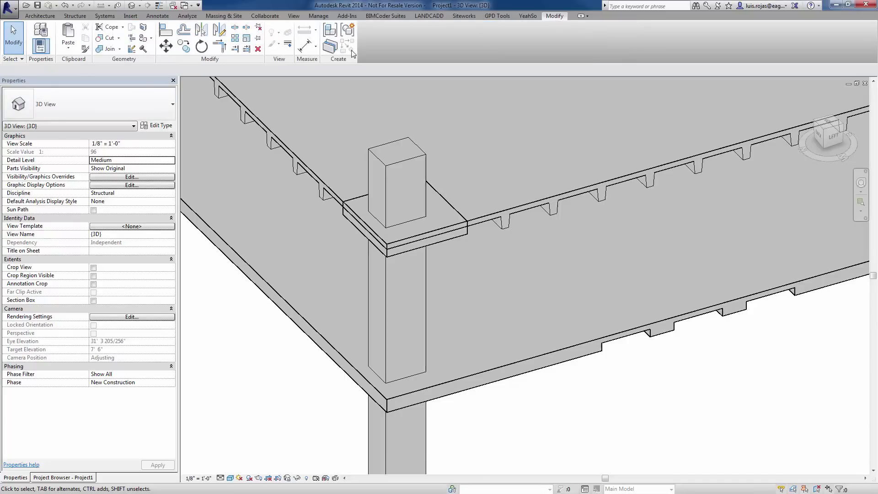
{"action": "left_click", "coordinate": [109, 49]}
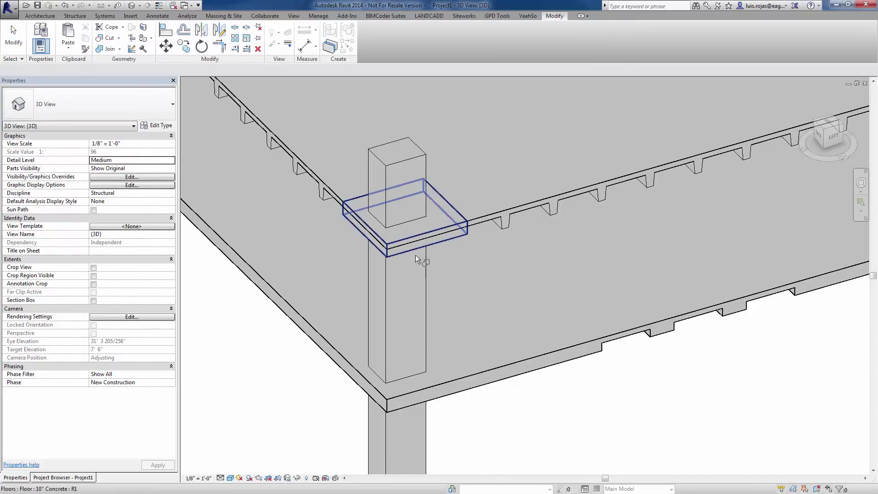
{"action": "left_click", "coordinate": [443, 241]}
{"action": "left_click", "coordinate": [476, 258]}
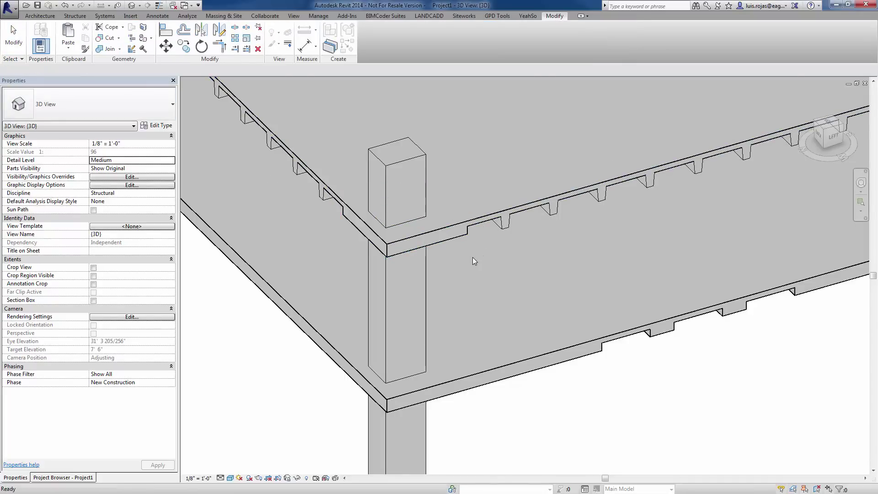
{"action": "key", "text": "Escape"}
{"action": "middle_click_drag", "start_coordinate": [477, 268], "coordinate": [473, 248], "text": "shift"}
{"action": "scroll", "coordinate": [480, 254], "scroll_direction": "down", "scroll_amount": 5}
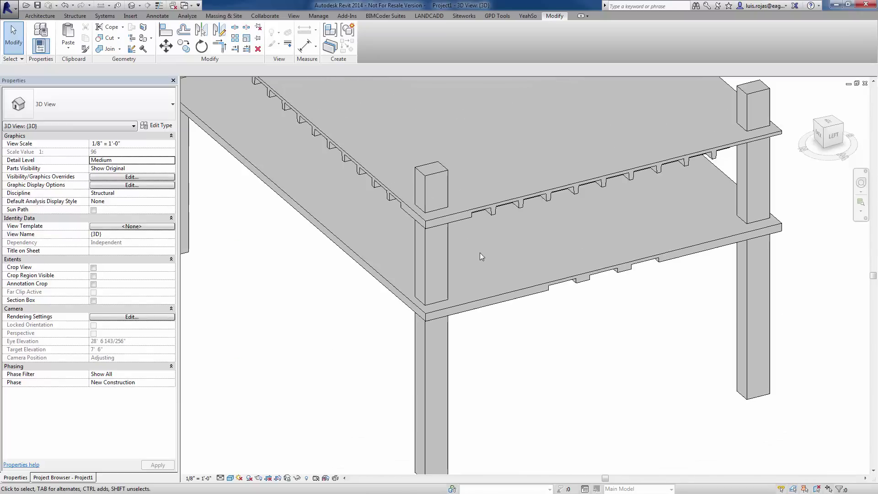
{"action": "middle_click_drag", "start_coordinate": [549, 254], "coordinate": [577, 232], "text": "shift"}
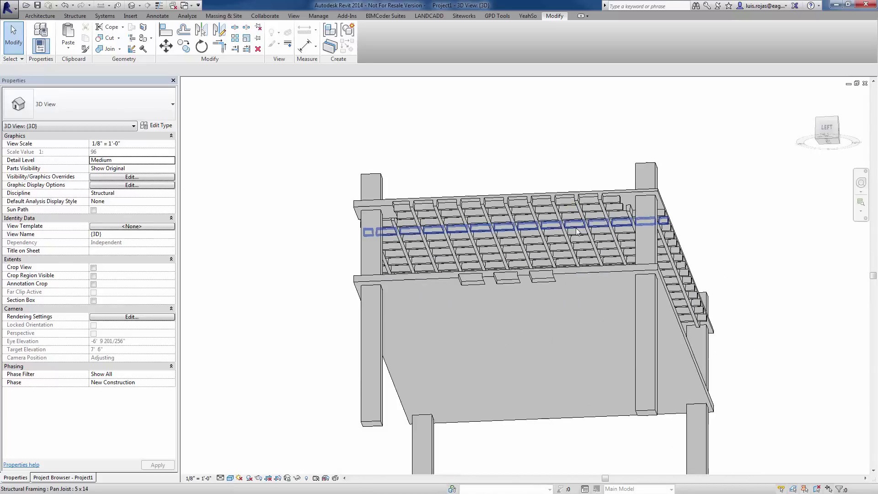
Switch to the Waffle Slab- Done.rvt 3D view and temporarily hide the lower slab and its waffle pans.
{"action": "left_click", "coordinate": [187, 5]}
{"action": "left_click", "coordinate": [215, 28]}
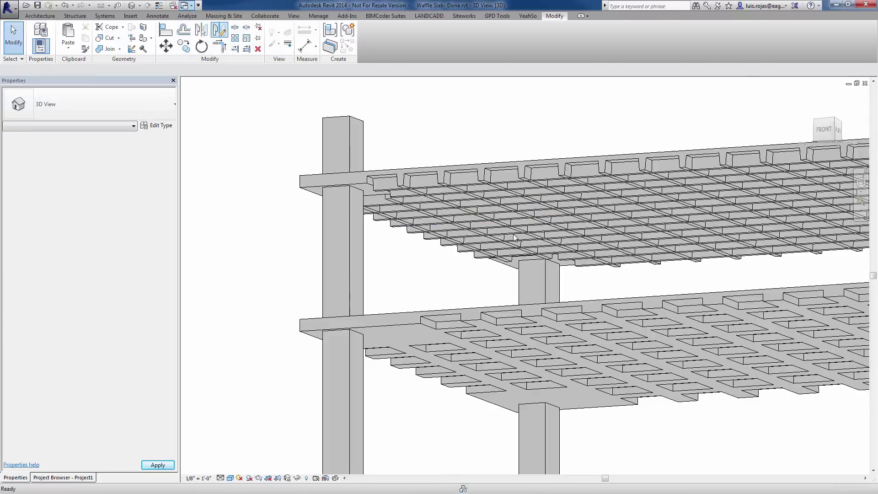
{"action": "middle_click_drag", "start_coordinate": [650, 258], "coordinate": [594, 315], "text": "shift"}
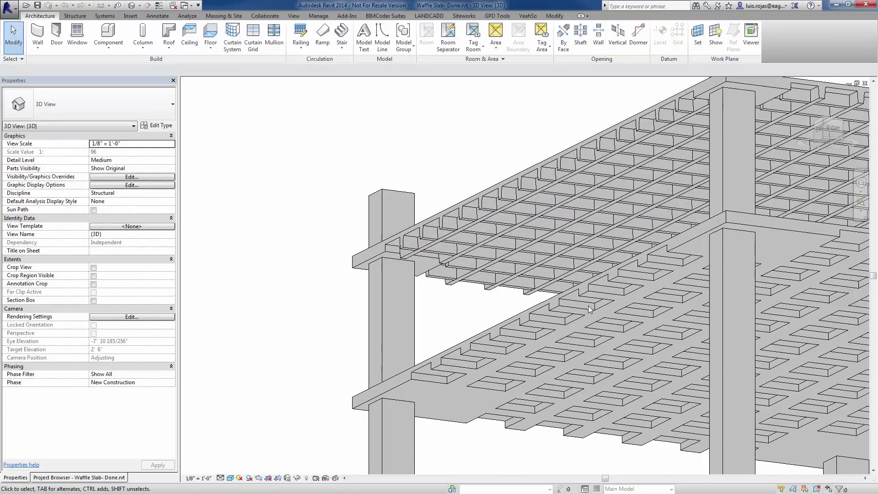
{"action": "left_click", "coordinate": [590, 324]}
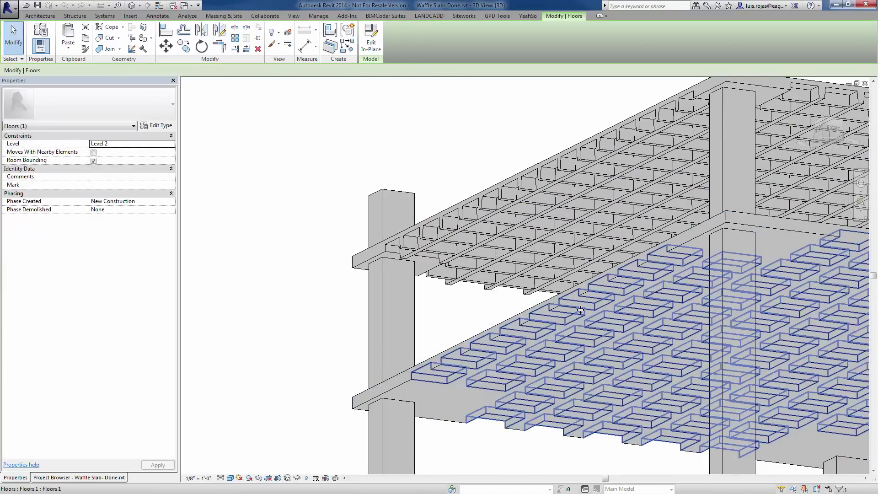
{"action": "key", "text": "h"}
{"action": "key", "text": "h"}
{"action": "left_click", "coordinate": [570, 330]}
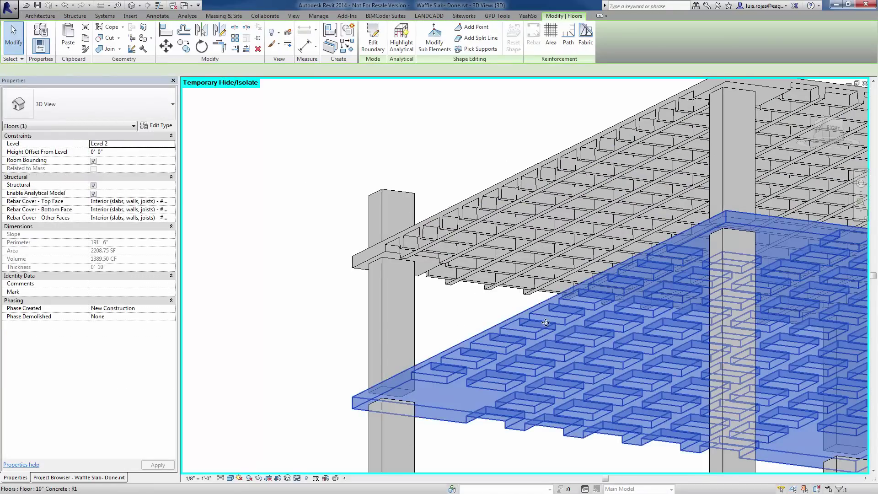
{"action": "key", "text": "h"}
{"action": "key", "text": "h"}
Orbit to a side view of the joist grid and select one pan joist rib.
{"action": "middle_click_drag", "start_coordinate": [571, 336], "coordinate": [537, 325], "text": "shift"}
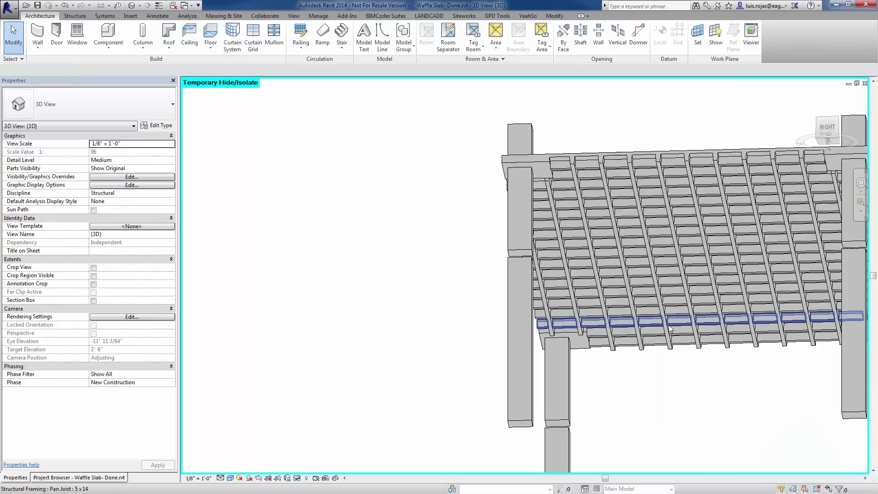
{"action": "middle_click_drag", "start_coordinate": [670, 327], "coordinate": [614, 382], "text": "shift"}
{"action": "scroll", "coordinate": [596, 249], "scroll_direction": "up", "scroll_amount": 5}
{"action": "middle_click_drag", "start_coordinate": [597, 249], "coordinate": [584, 346], "text": "shift"}
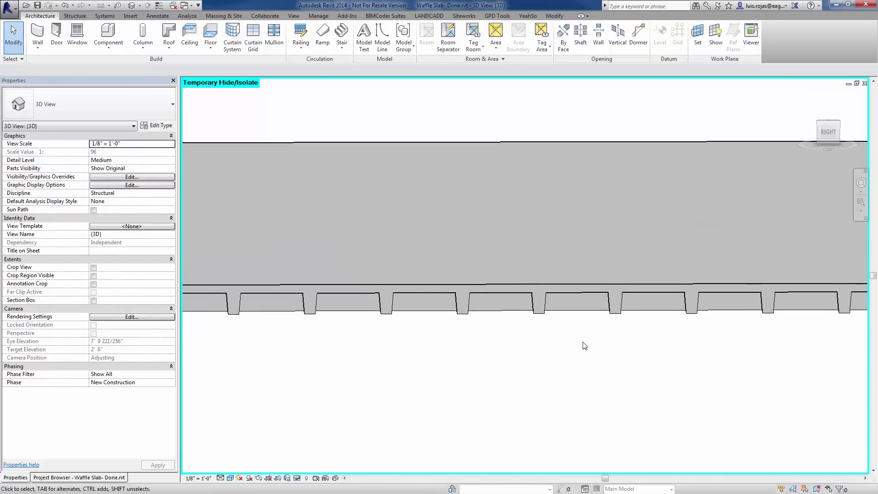
{"action": "left_click", "coordinate": [613, 320]}
{"action": "left_click", "coordinate": [156, 125]}
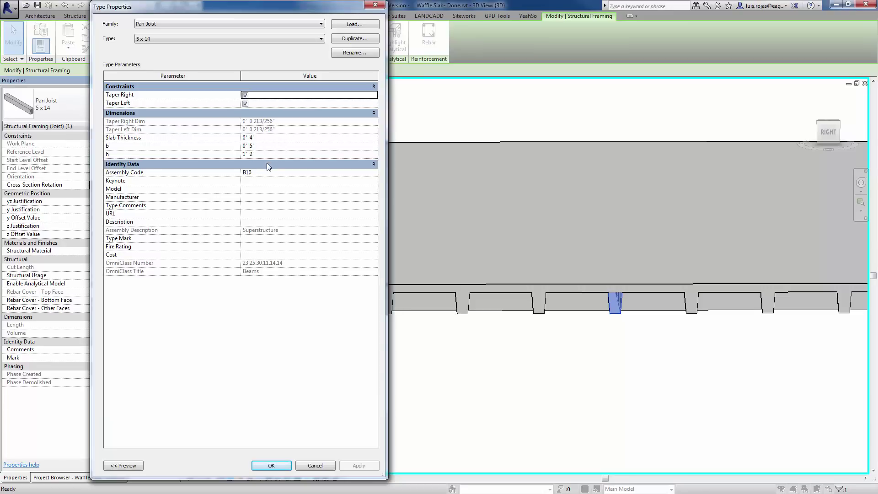
{"action": "left_click", "coordinate": [375, 5]}
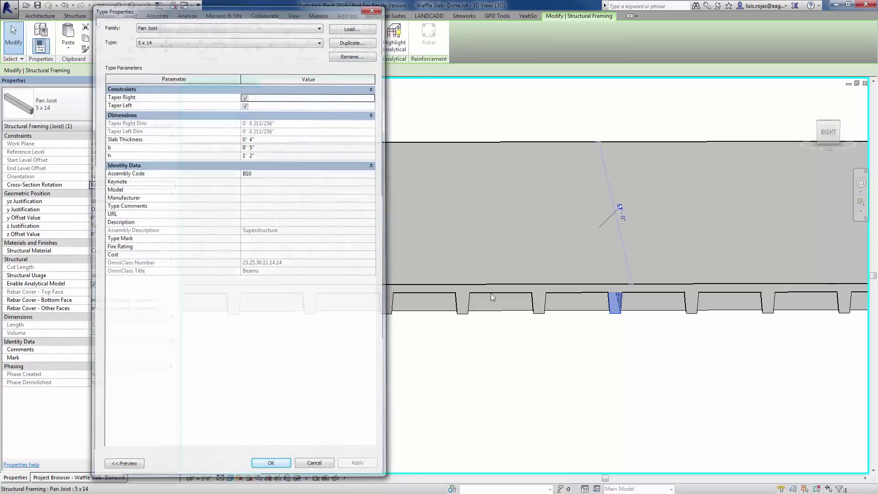
{"action": "left_click", "coordinate": [513, 368]}
{"action": "middle_click_drag", "start_coordinate": [513, 368], "coordinate": [471, 318], "text": "shift"}
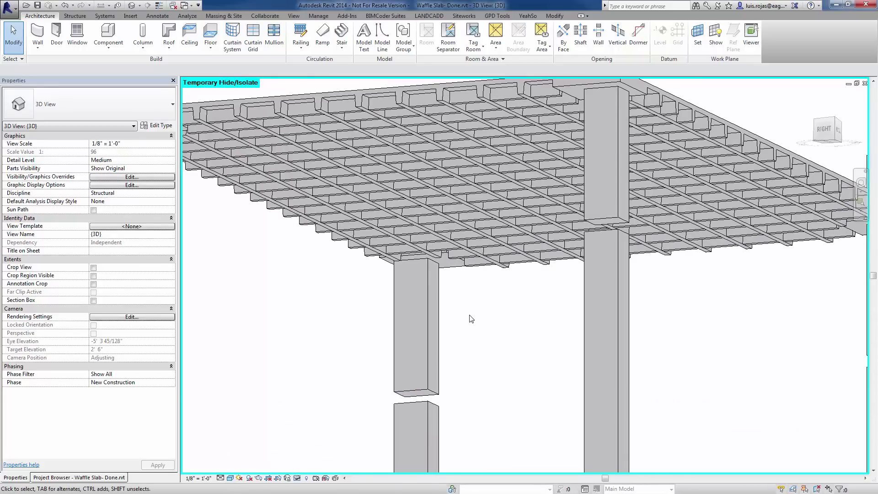